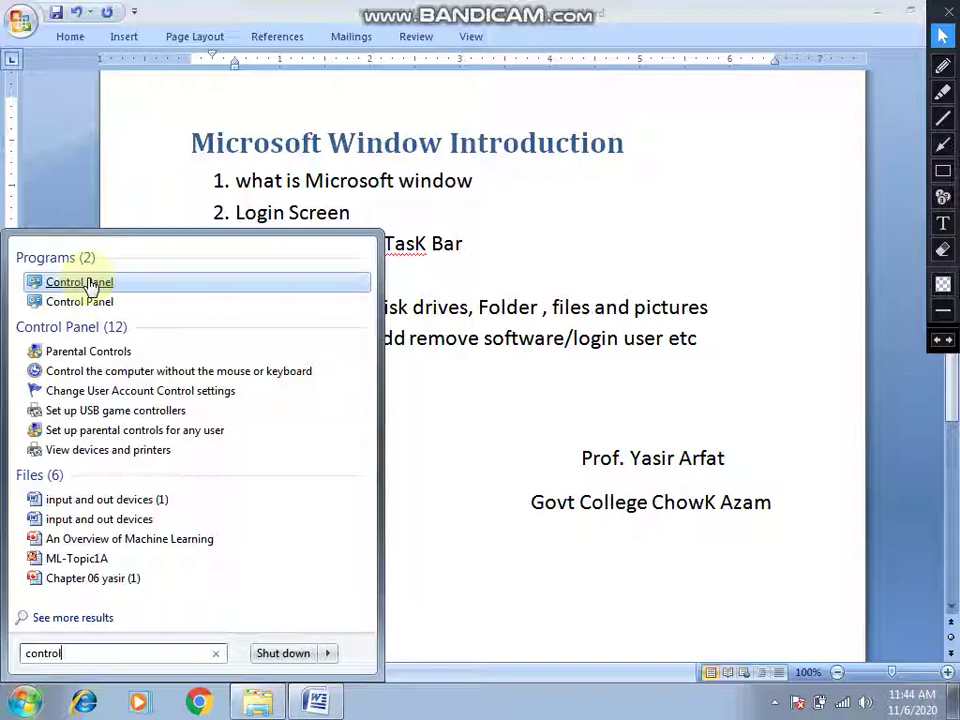
Open Control Panel from the search results and maximize its window
left_click(90, 283)
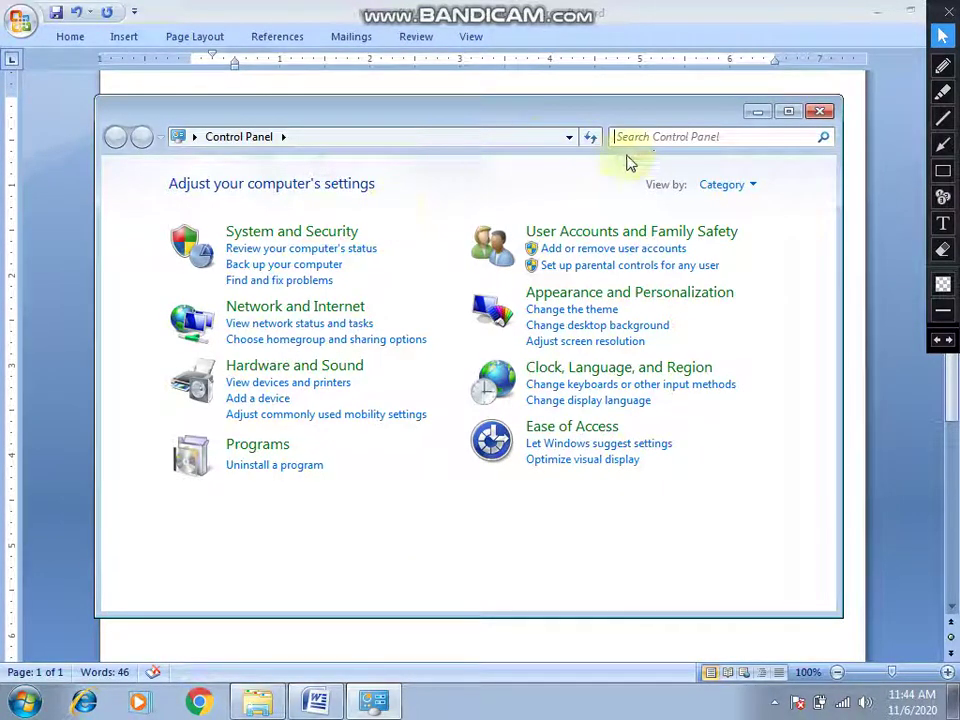
left_click(712, 145)
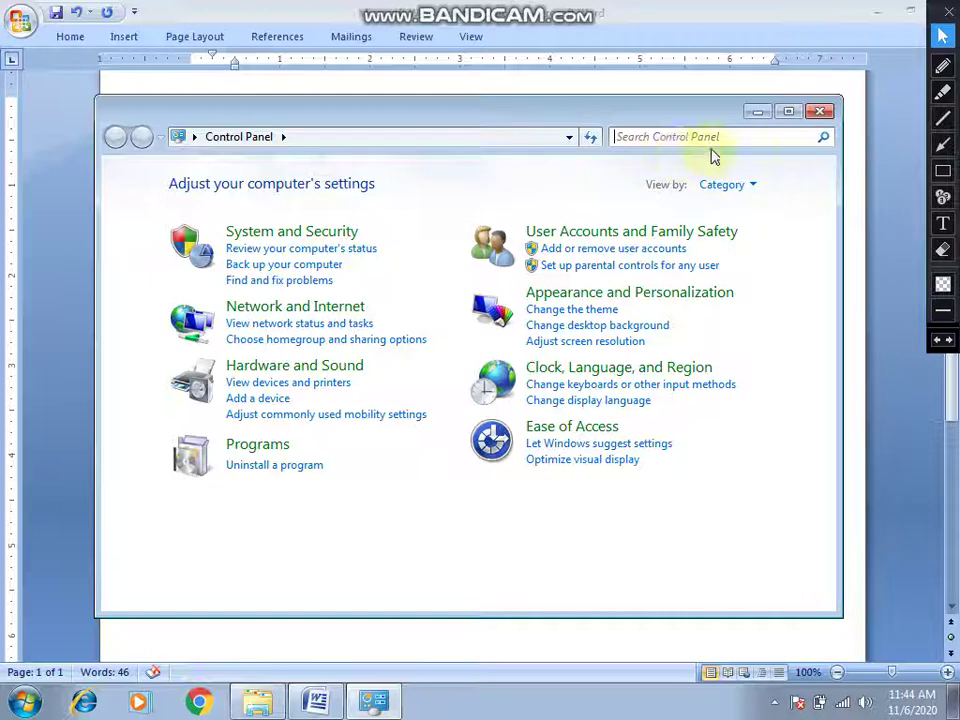
left_click(790, 112)
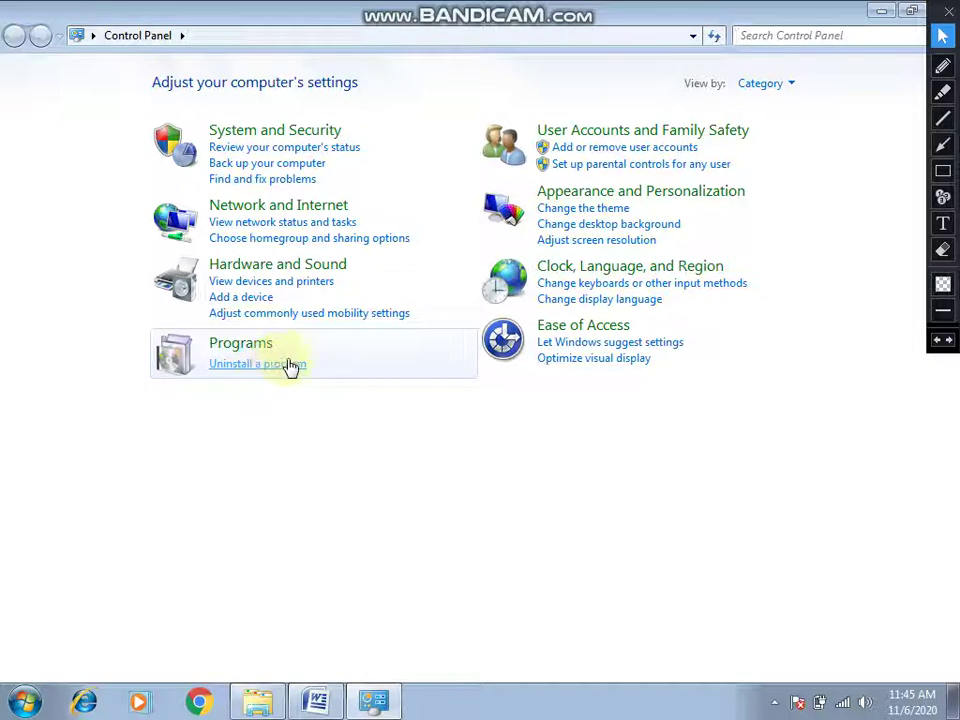
View the Programs category, return to the Control Panel home, and open the list for uninstalling programs
left_click(259, 368)
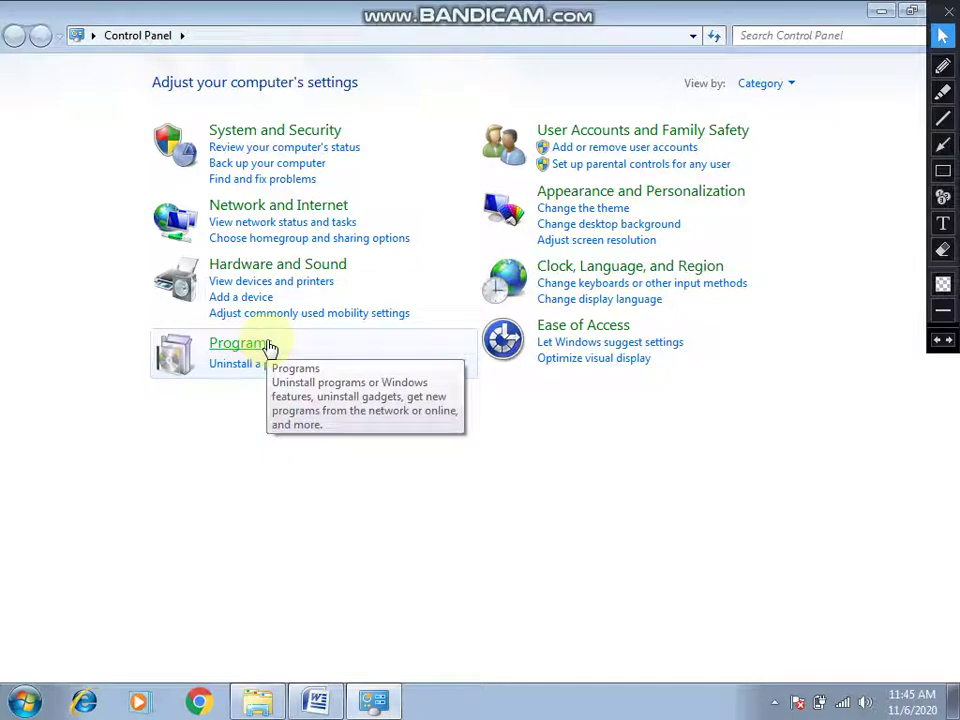
left_click(269, 346)
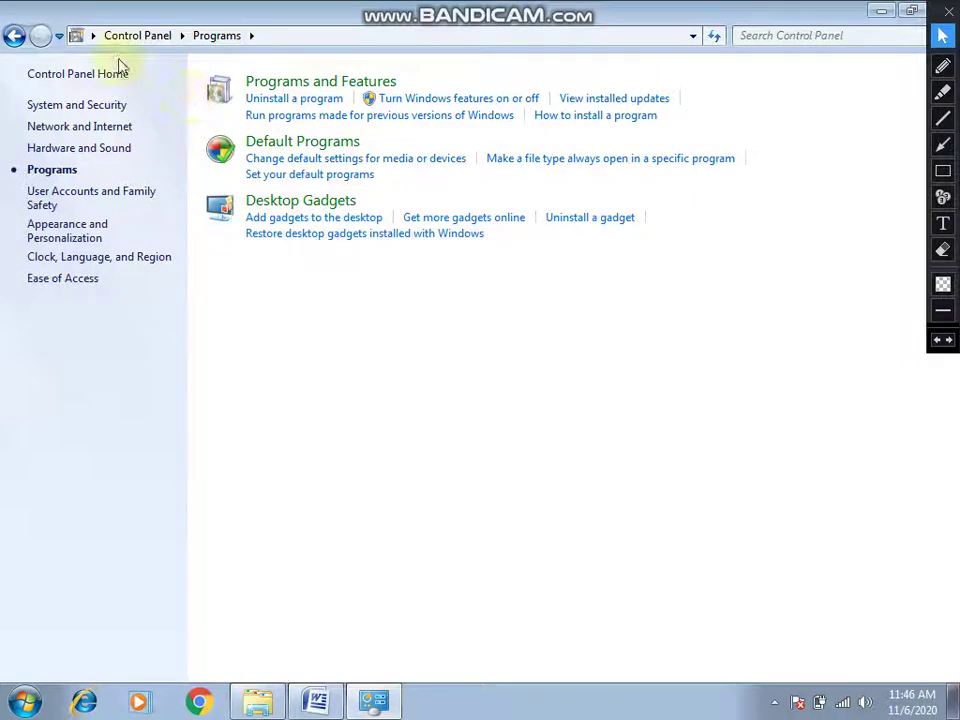
left_click(15, 37)
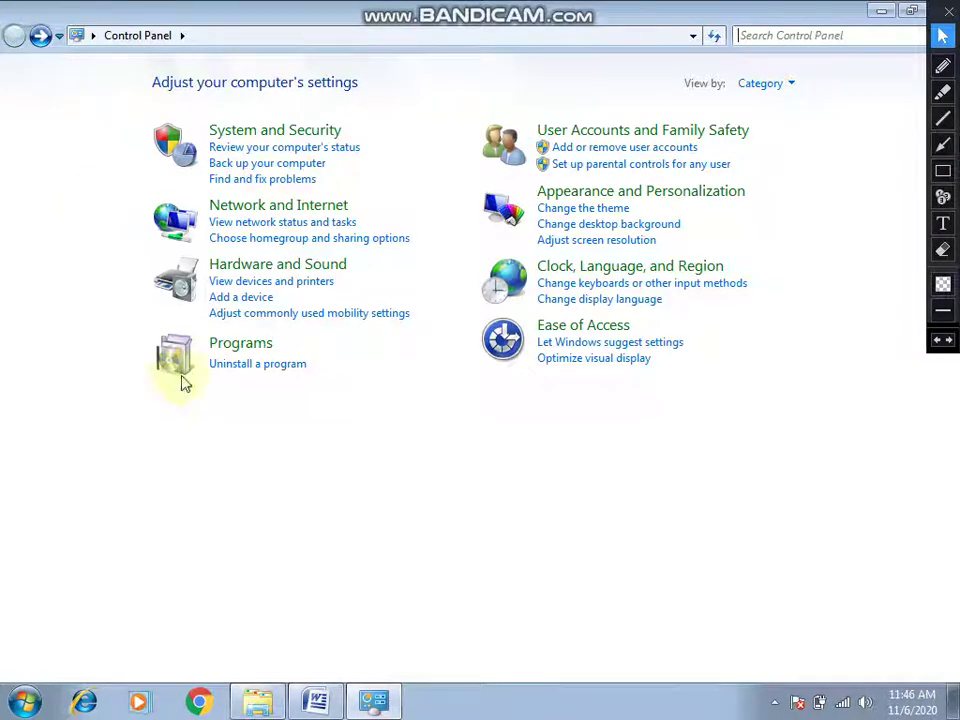
left_click(268, 369)
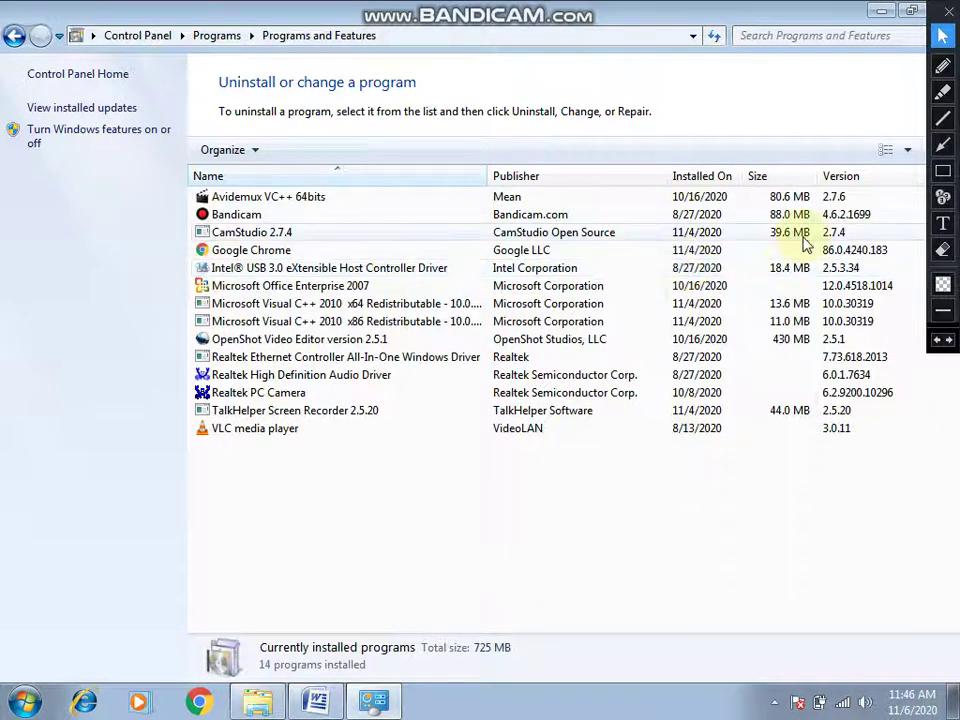
Outline the installed programs table and its Size column with red rectangles, and undo both outlines
left_click(942, 170)
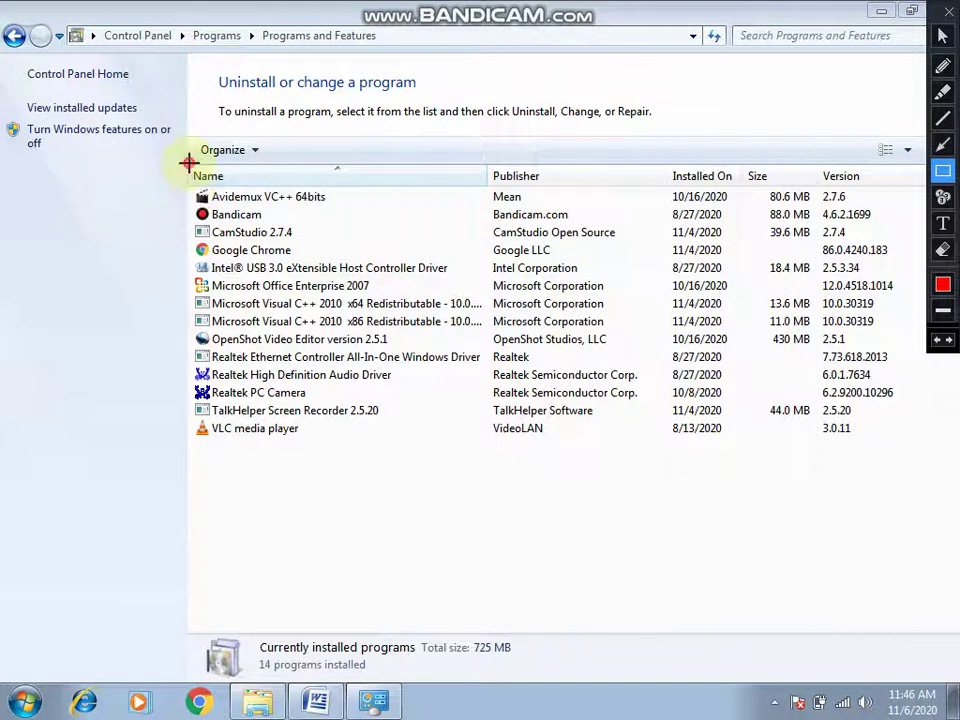
mouse_move(188, 165)
left_mouse_down()
mouse_move(274, 467)
mouse_move(439, 482)
mouse_move(793, 377)
mouse_move(898, 422)
mouse_move(904, 447)
left_mouse_up()
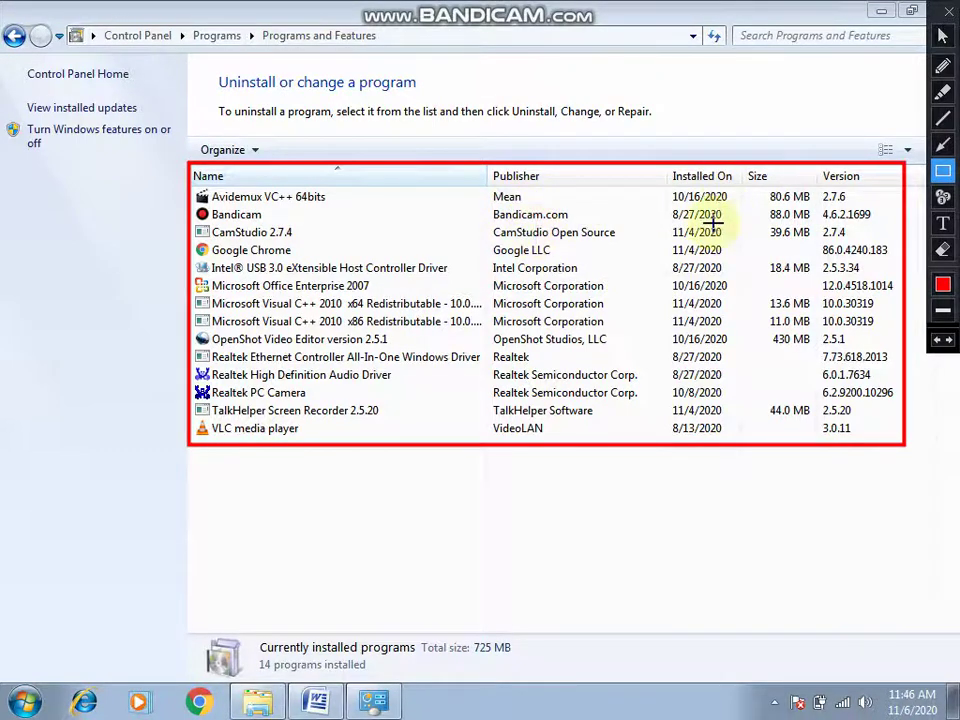
mouse_move(764, 186)
left_mouse_down()
mouse_move(763, 291)
mouse_move(781, 340)
mouse_move(816, 369)
left_mouse_up()
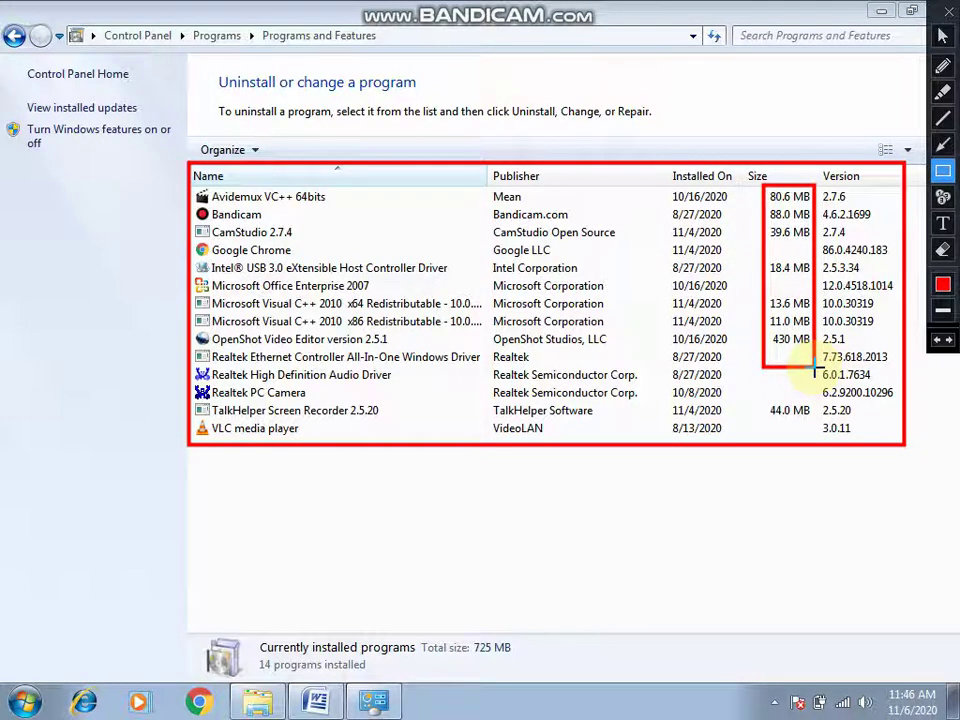
key("ctrl+z")
key("ctrl+z")
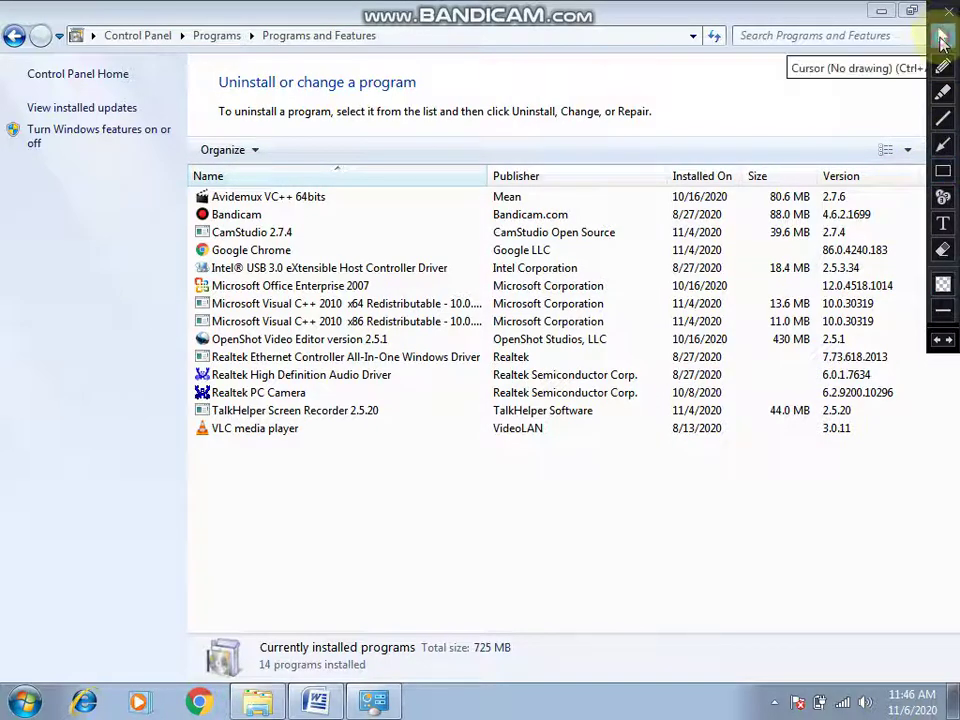
left_click(942, 38)
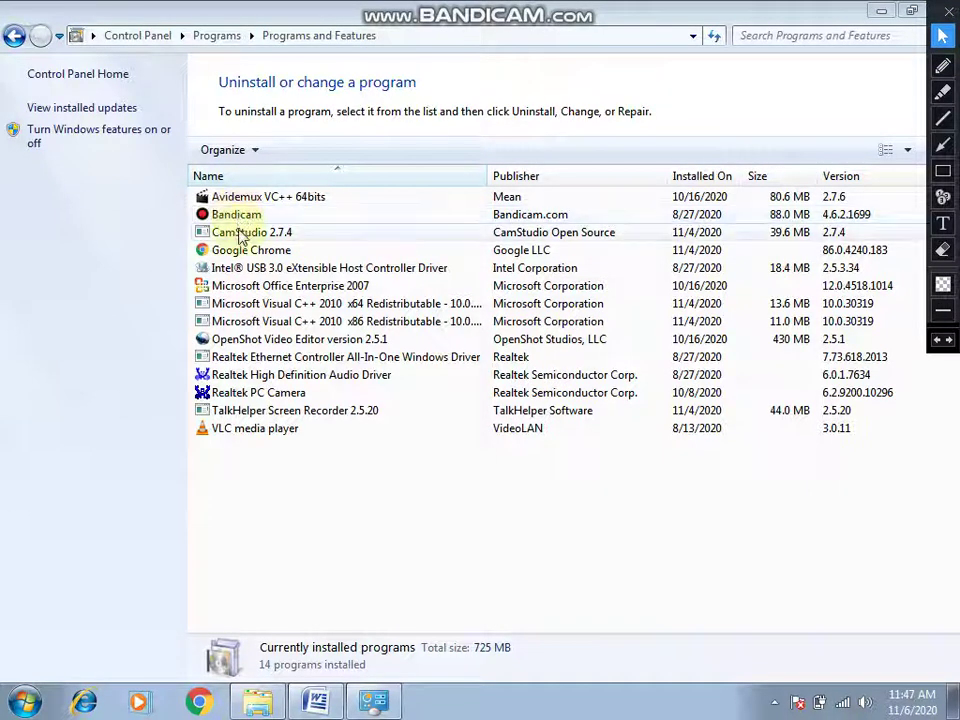
Select TalkHelper Screen Recorder 2.5.20 in the programs list and outline the Organize and Uninstall commands with a red rectangle
left_click(240, 235)
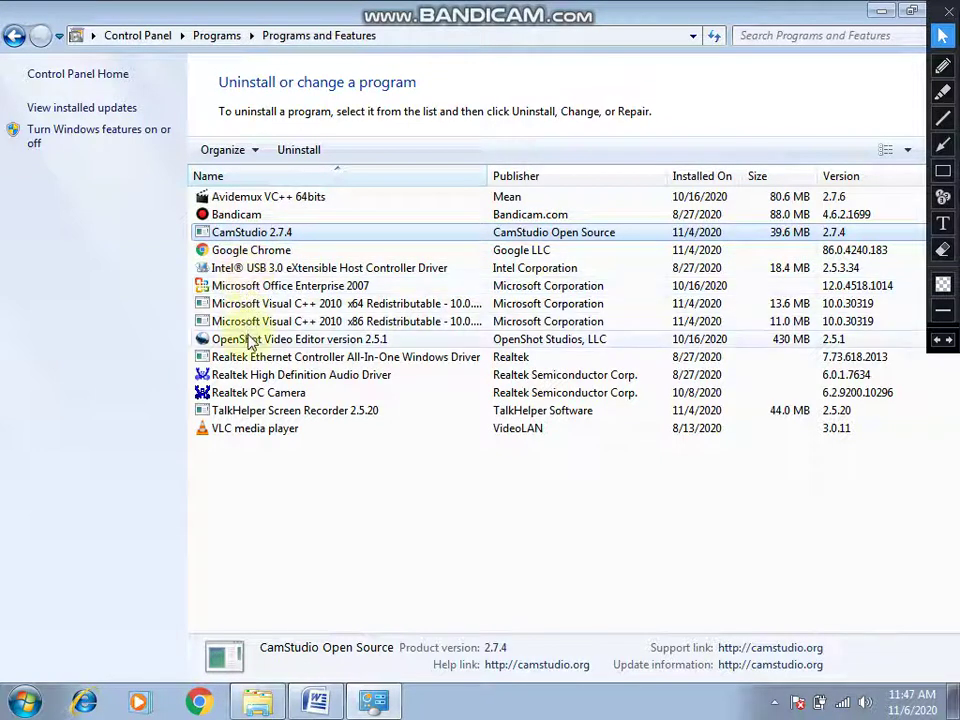
left_click(251, 418)
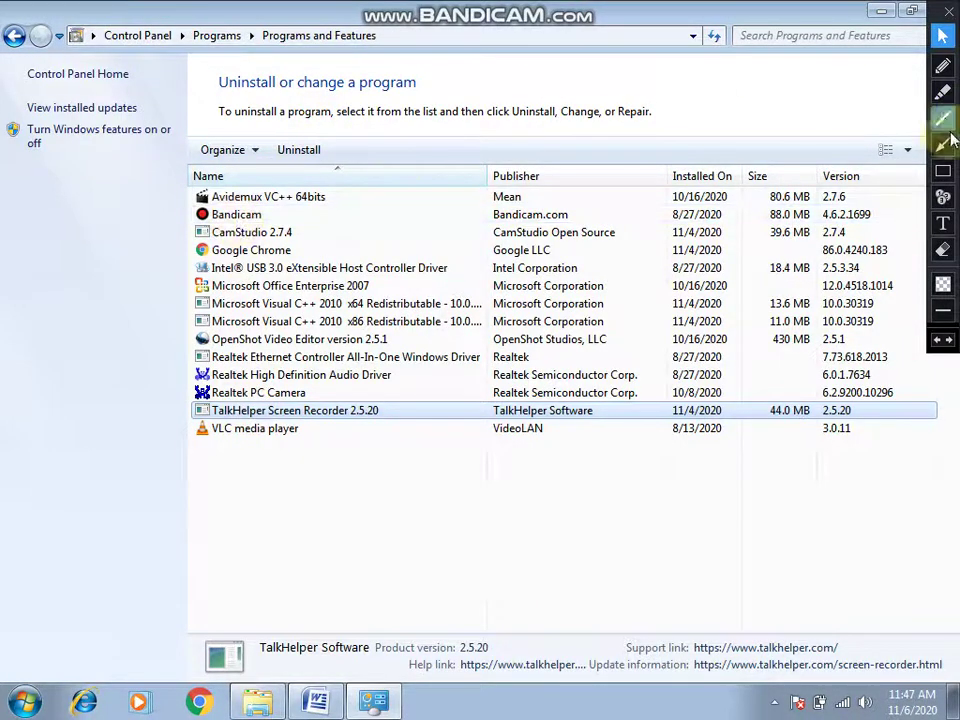
left_click(943, 172)
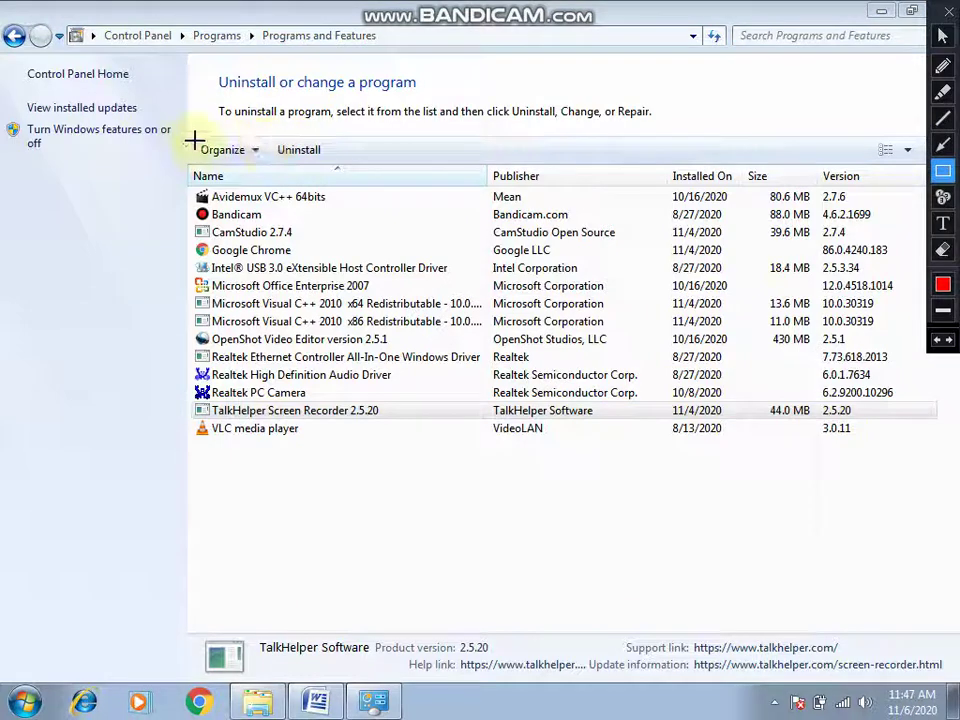
left_click_drag(194, 141, 335, 166)
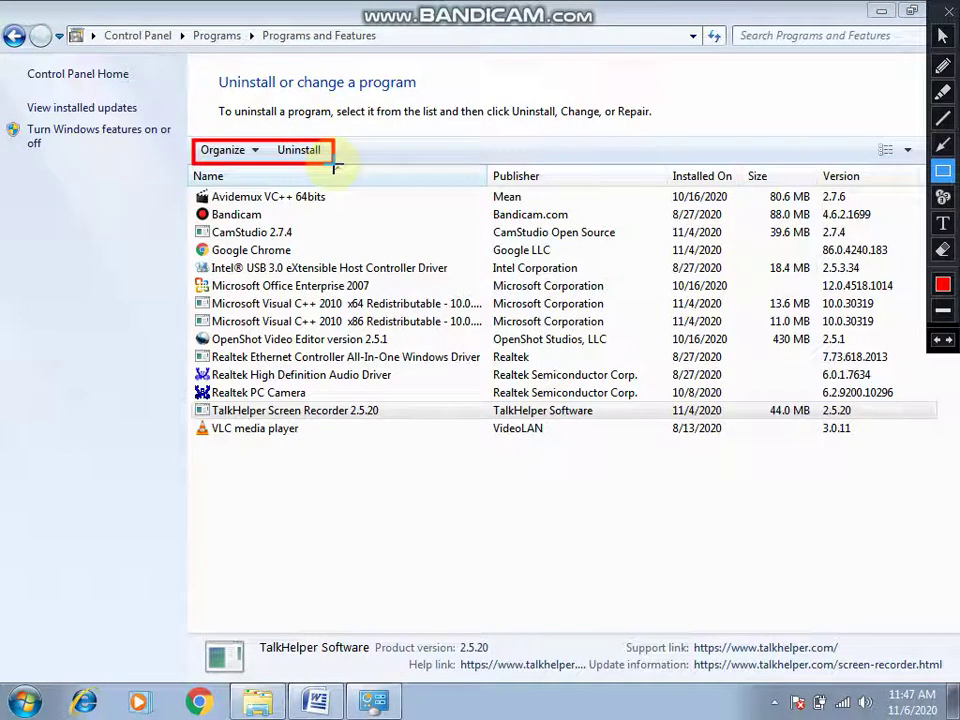
left_click(332, 164)
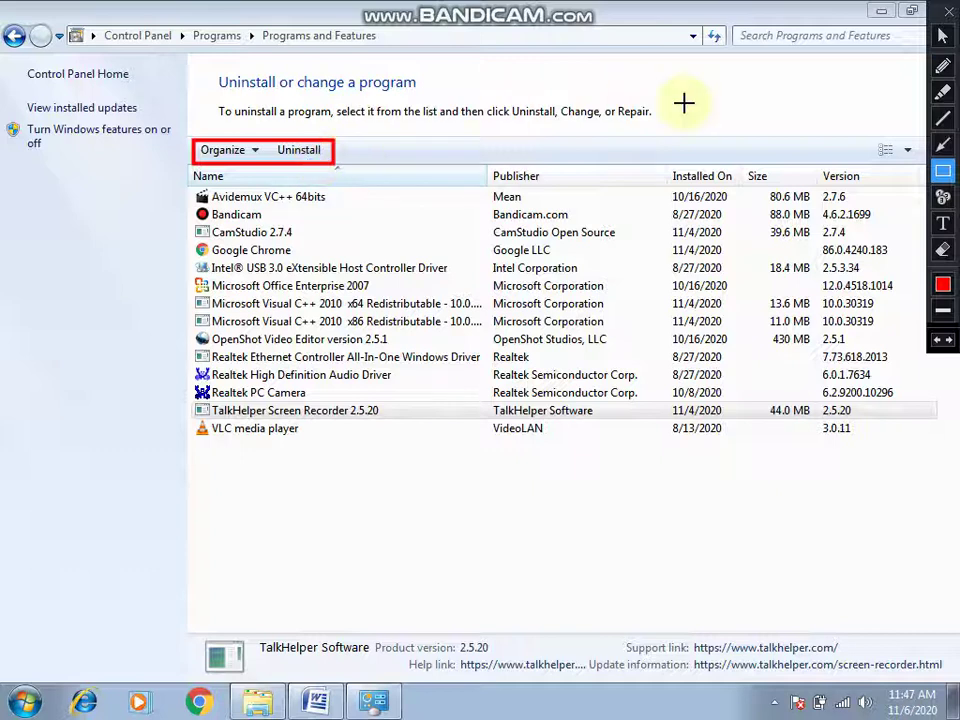
left_click(942, 37)
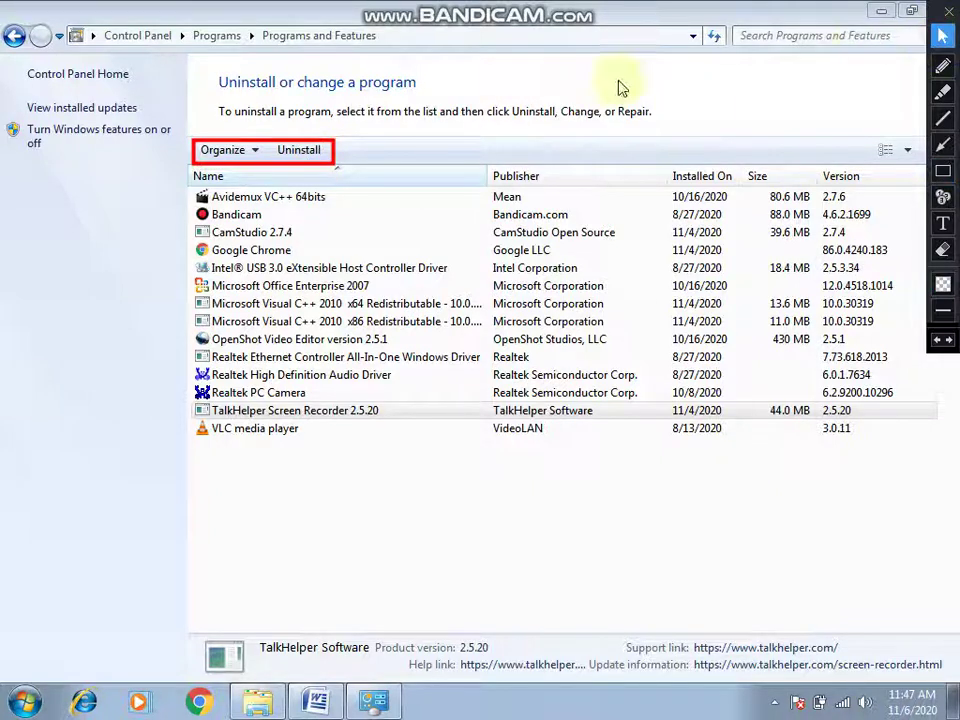
Start uninstalling TalkHelper Screen Recorder and decline its complete removal
left_click(309, 156)
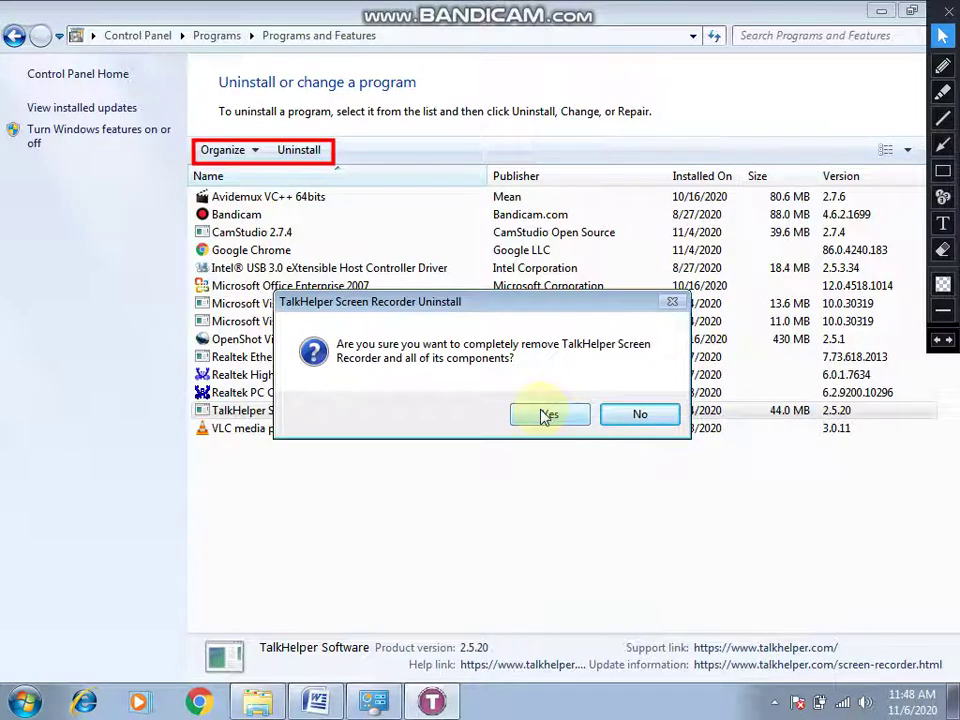
left_click(638, 414)
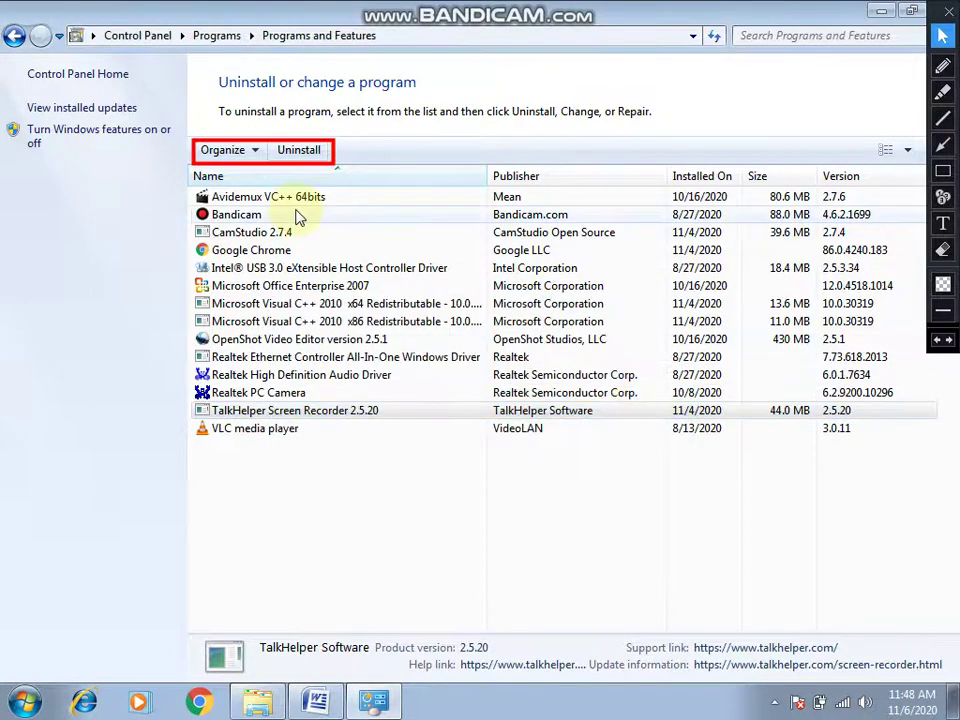
Clear the red outline and open User Accounts under User Accounts and Family Safety
left_click(14, 38)
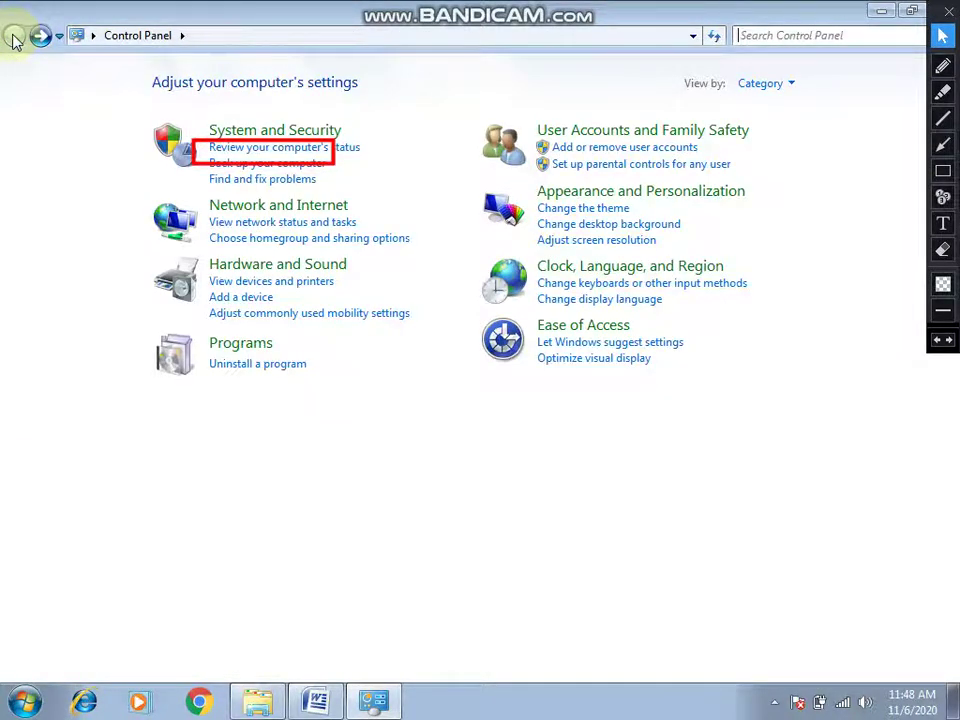
left_click(943, 340)
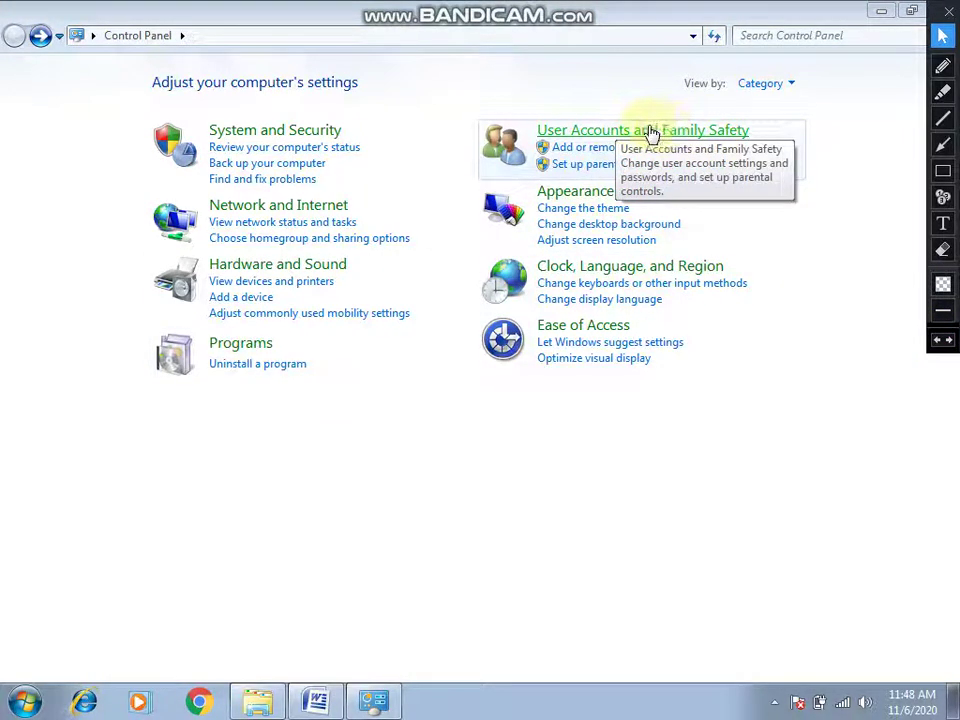
left_click(605, 133)
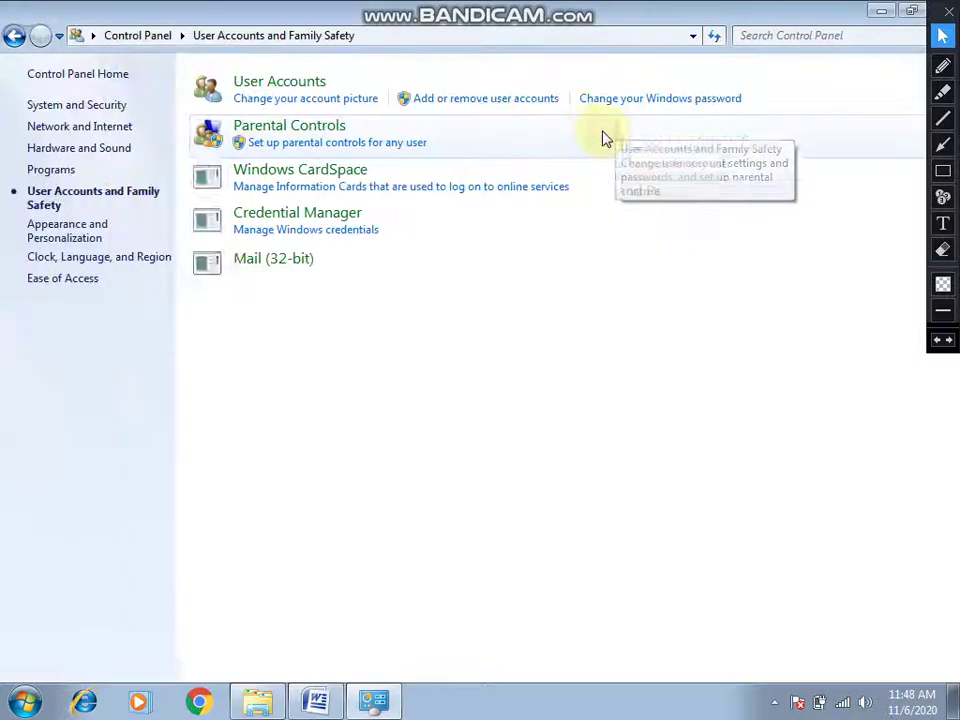
left_click(293, 88)
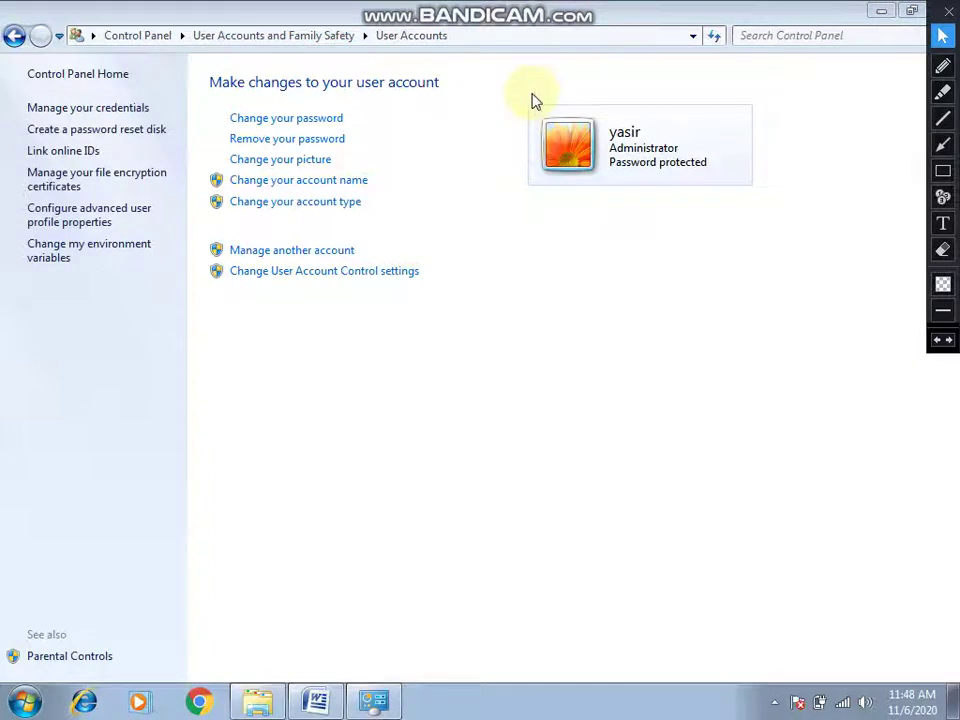
Outline the administrator account tile and the account change options with red rectangles, and undo both outlines
left_click(943, 170)
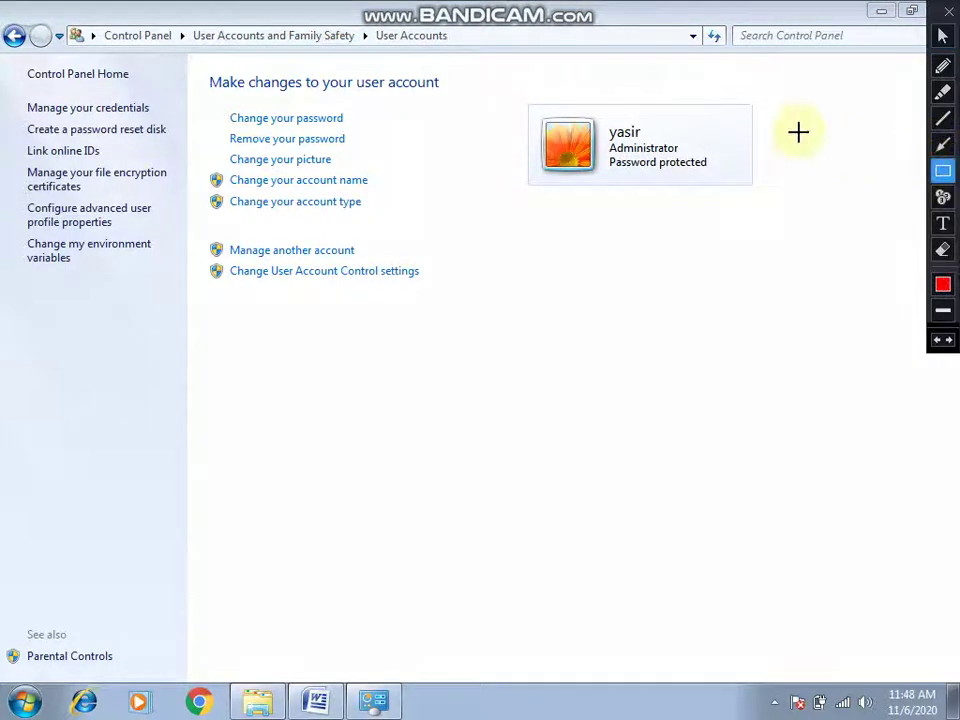
left_click_drag(527, 91, 746, 198)
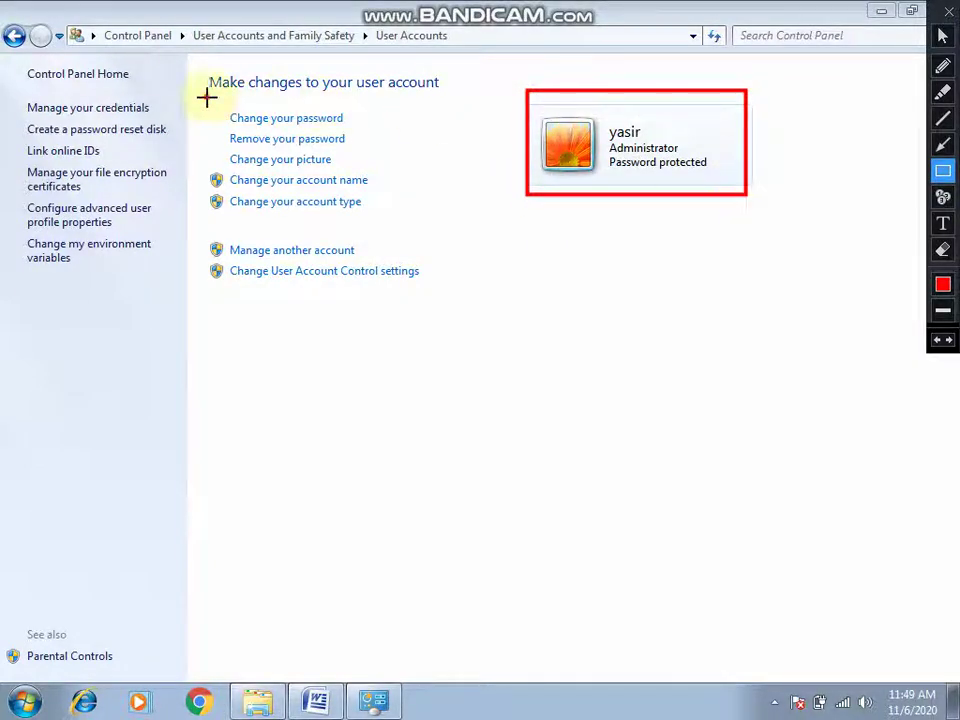
left_click_drag(206, 96, 427, 298)
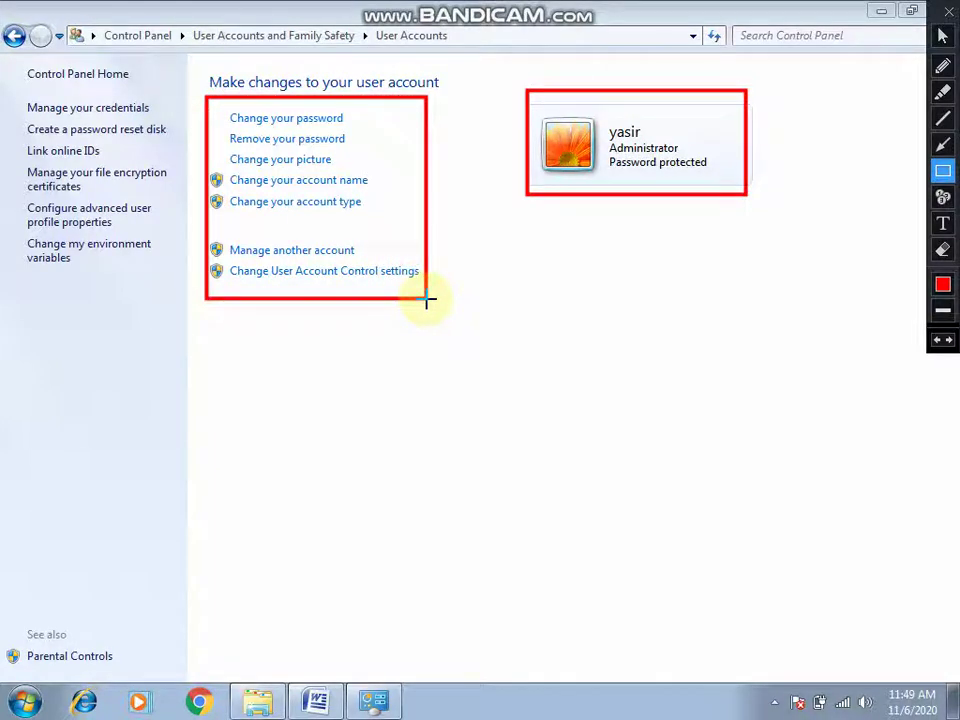
key("ctrl+z")
key("ctrl+z")
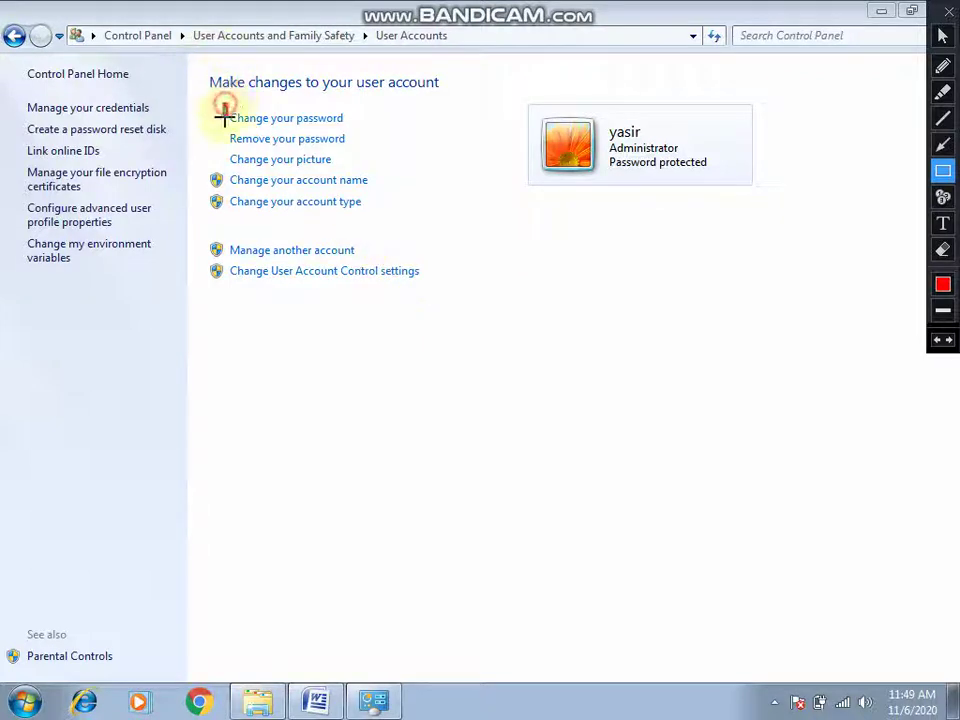
Outline the option for changing the account password with a red rectangle, and undo the outline
mouse_move(225, 107)
left_mouse_down()
mouse_move(346, 143)
mouse_move(356, 131)
left_mouse_up()
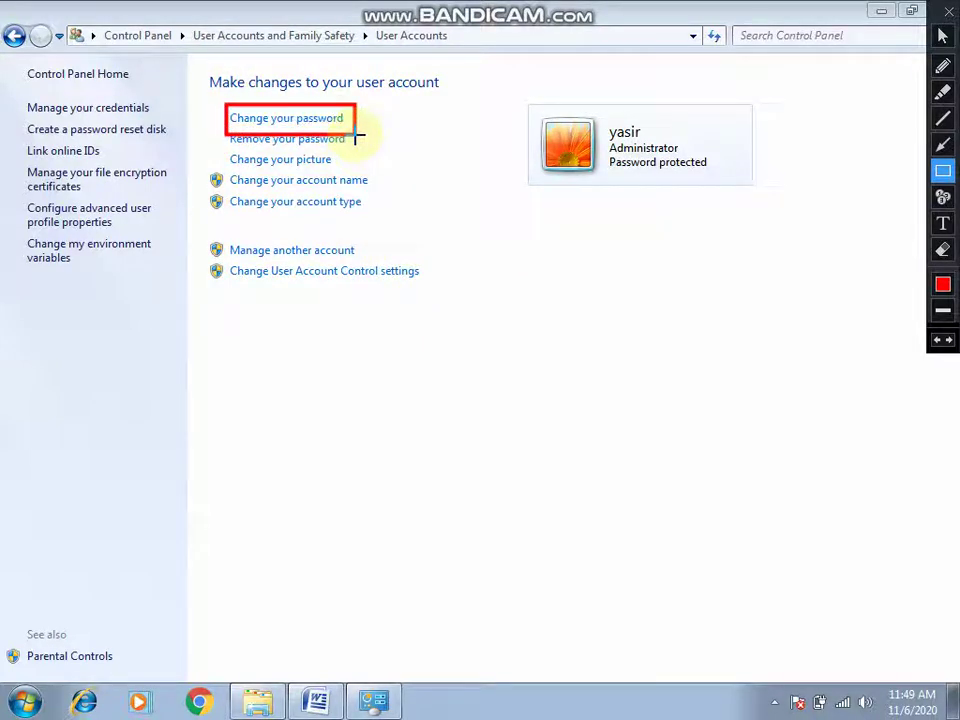
key("ctrl+z")
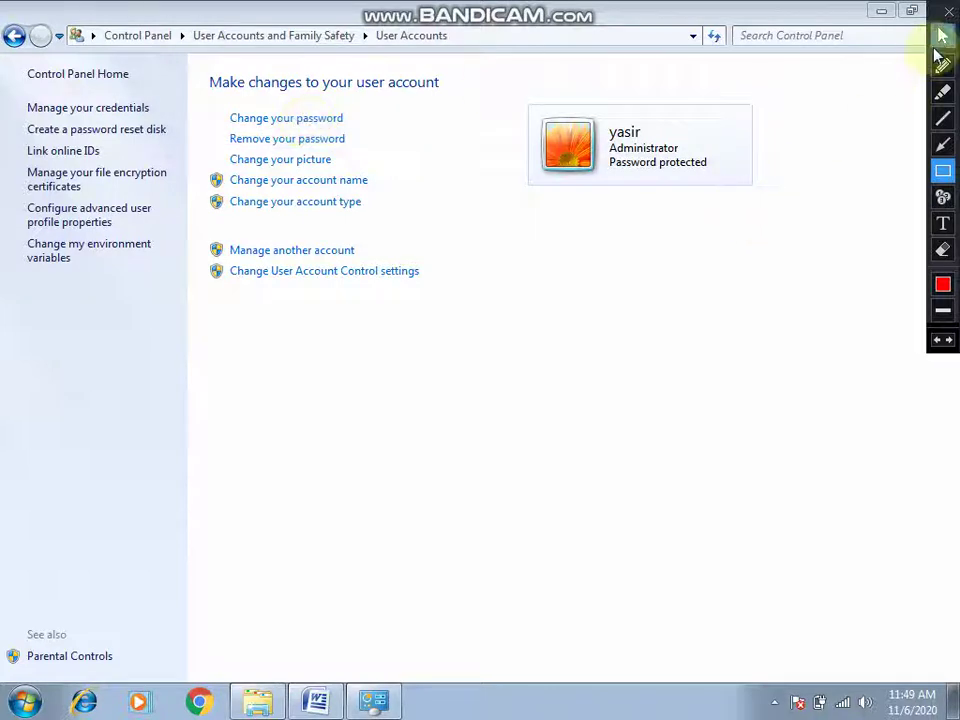
left_click(942, 37)
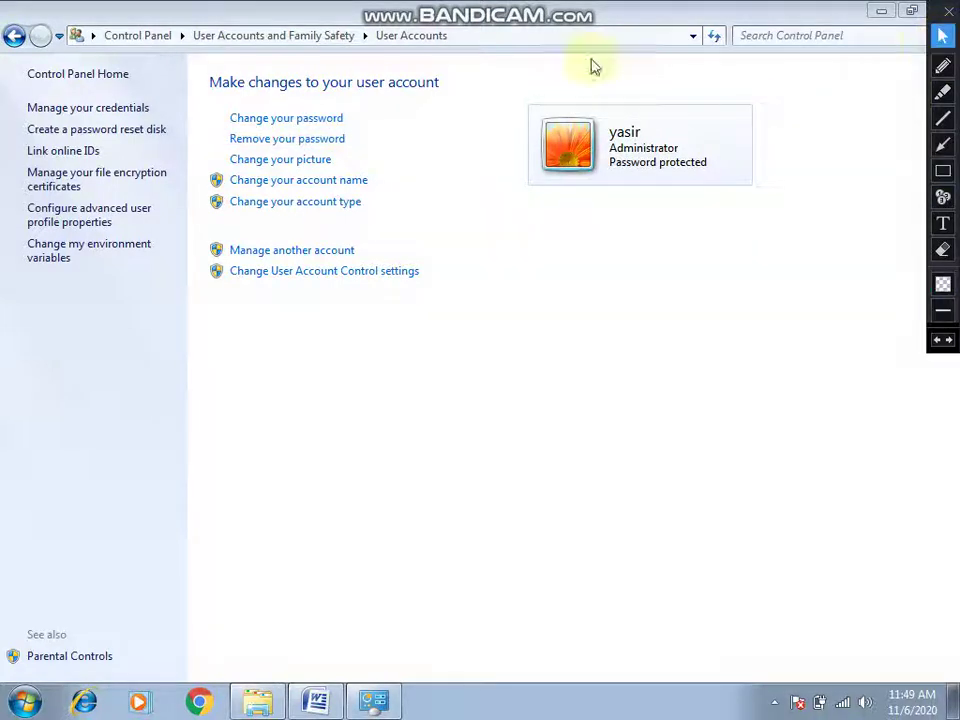
Open the account's password change page and outline the new password and confirmation fields with a red rectangle
left_click(294, 121)
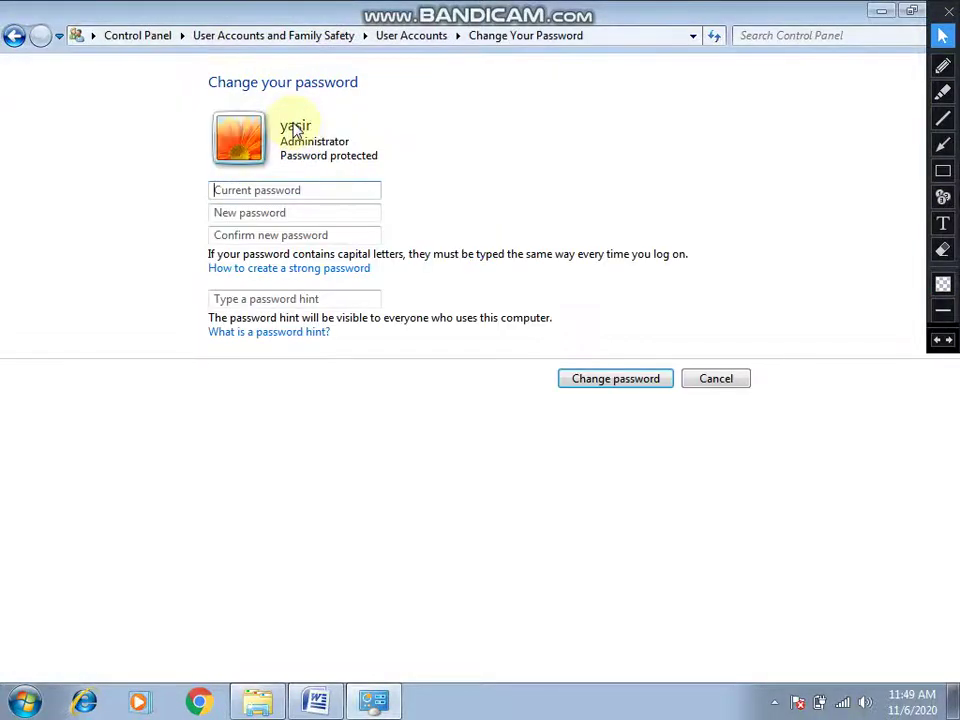
left_click(942, 172)
mouse_move(200, 174)
left_mouse_down()
mouse_move(226, 210)
mouse_move(387, 202)
mouse_move(212, 204)
mouse_move(208, 229)
mouse_move(198, 199)
mouse_move(393, 248)
left_mouse_up()
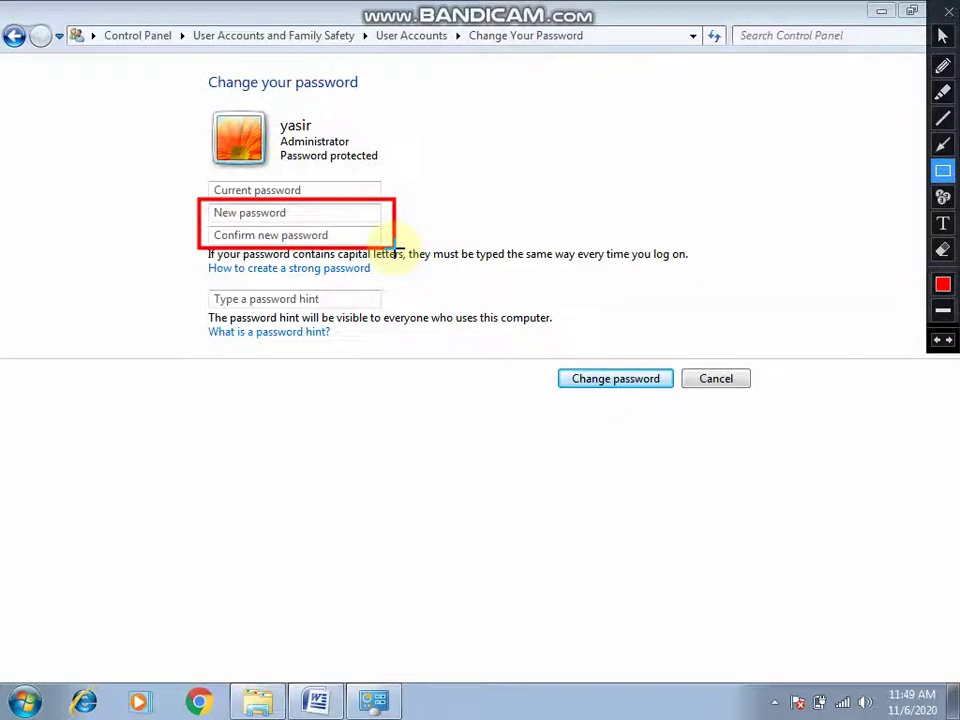
mouse_move(553, 322)
left_mouse_down()
mouse_move(579, 398)
mouse_move(680, 391)
left_mouse_up()
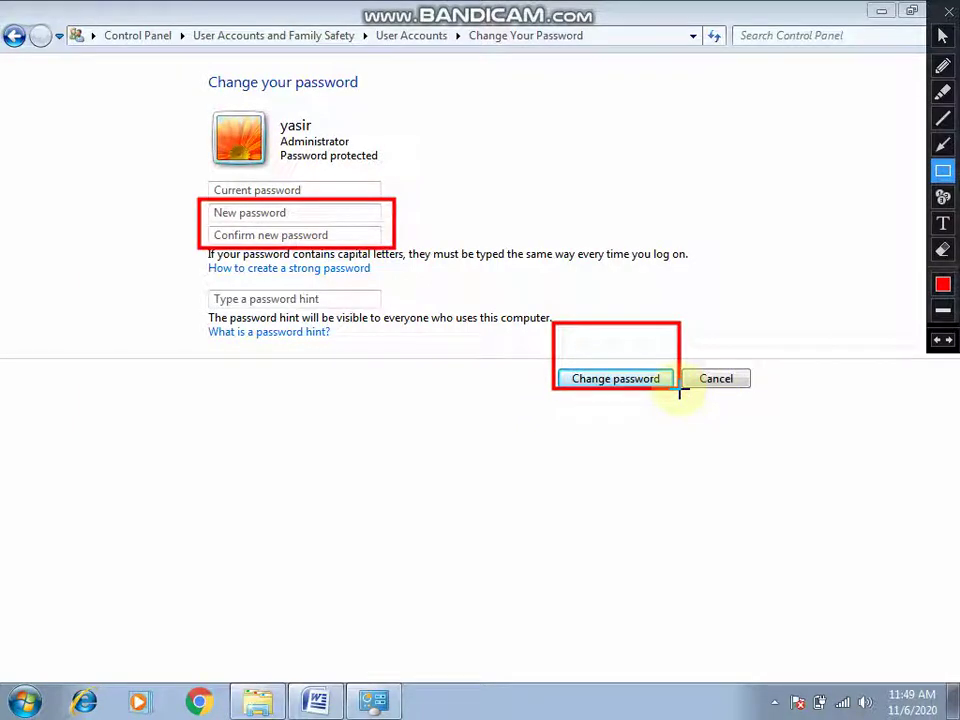
key("ctrl+z")
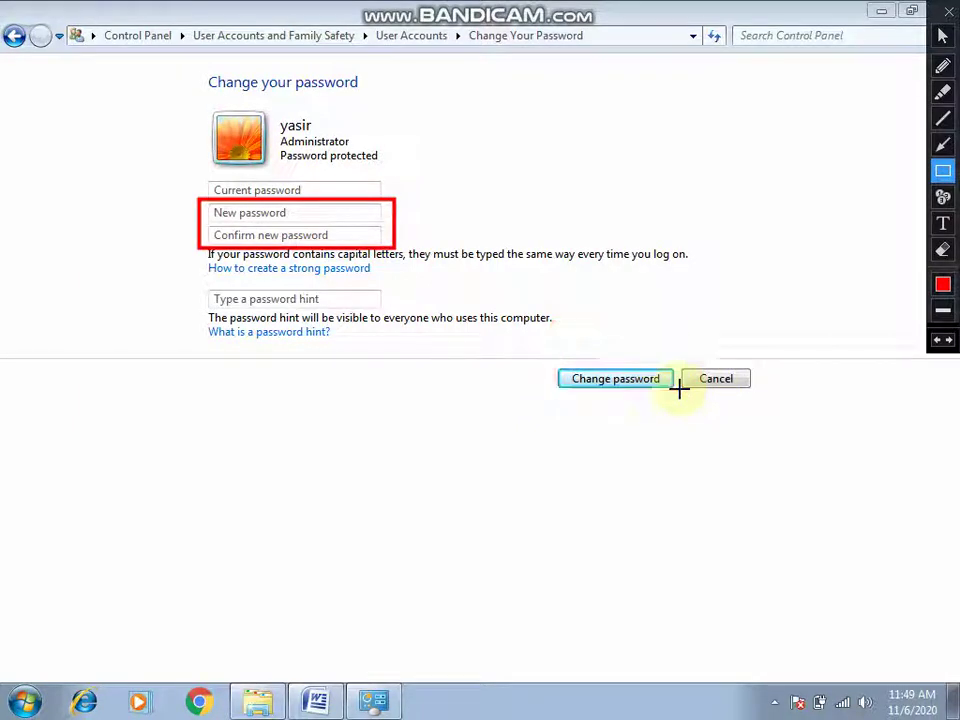
Undo the red outline around the new password fields and return to the User Accounts page
key("ctrl+z")
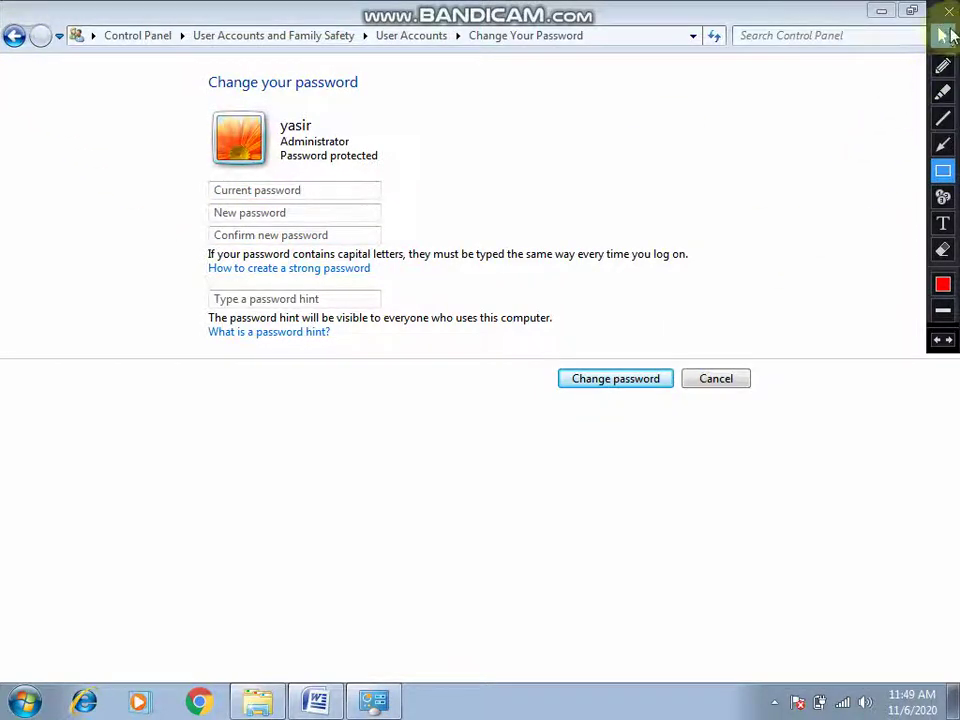
left_click(943, 37)
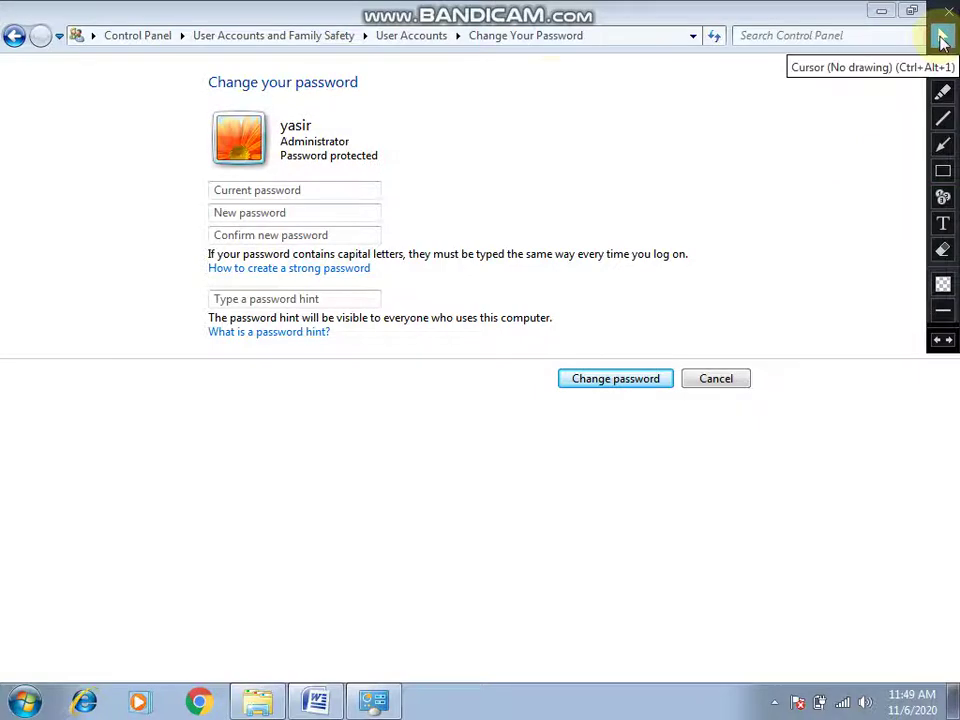
left_click(15, 37)
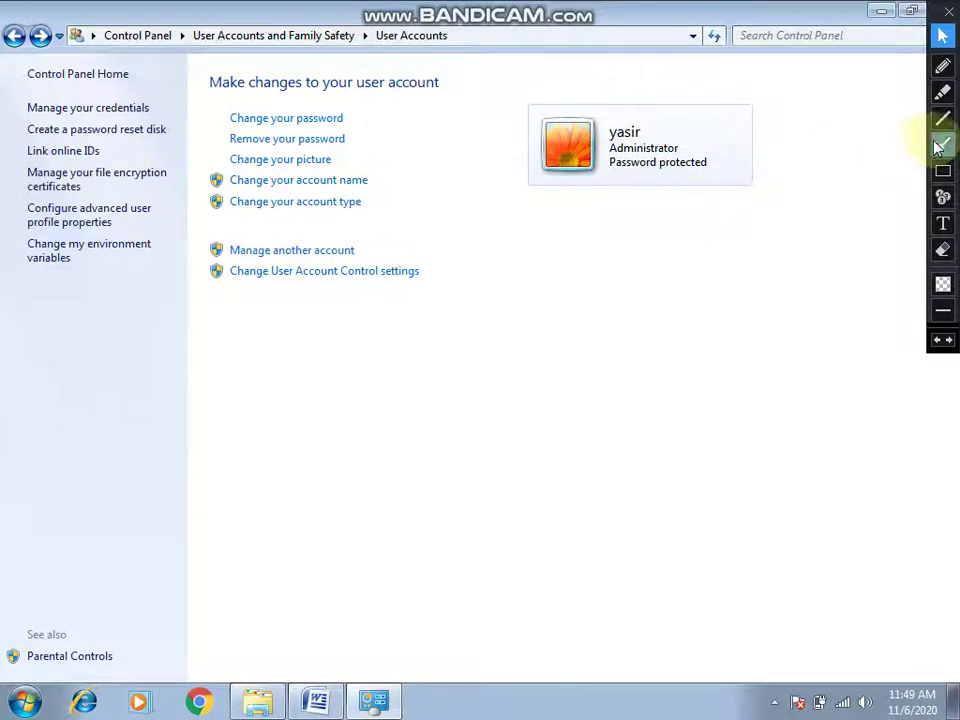
Temporarily outline the Manage another account option with a red rectangle, and open the Manage Accounts page
left_click(943, 170)
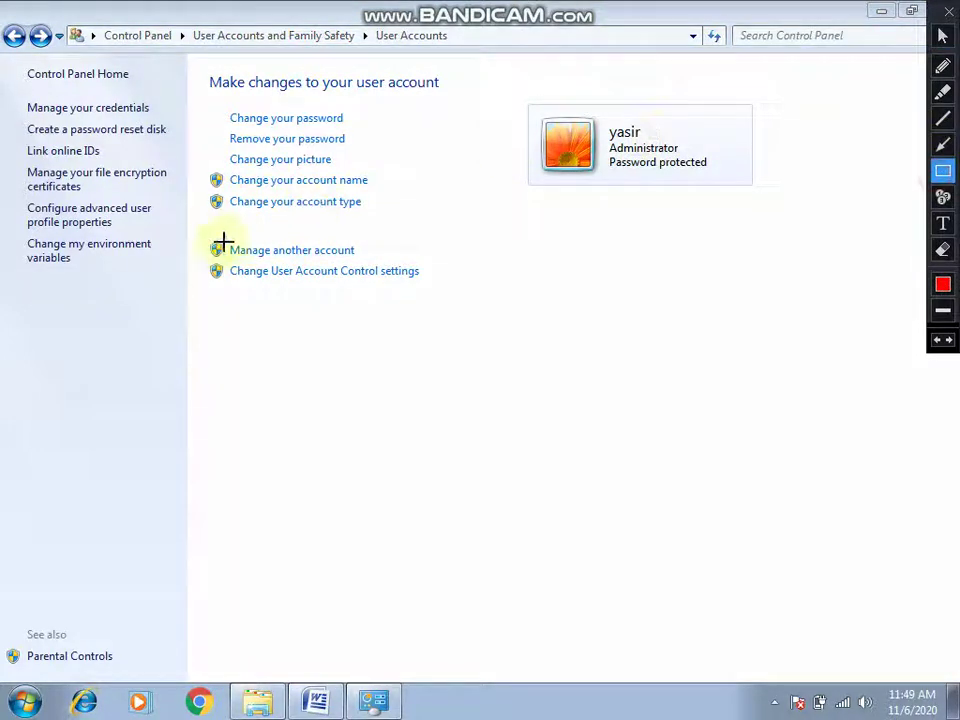
mouse_move(224, 240)
left_mouse_down()
mouse_move(251, 261)
mouse_move(367, 261)
left_mouse_up()
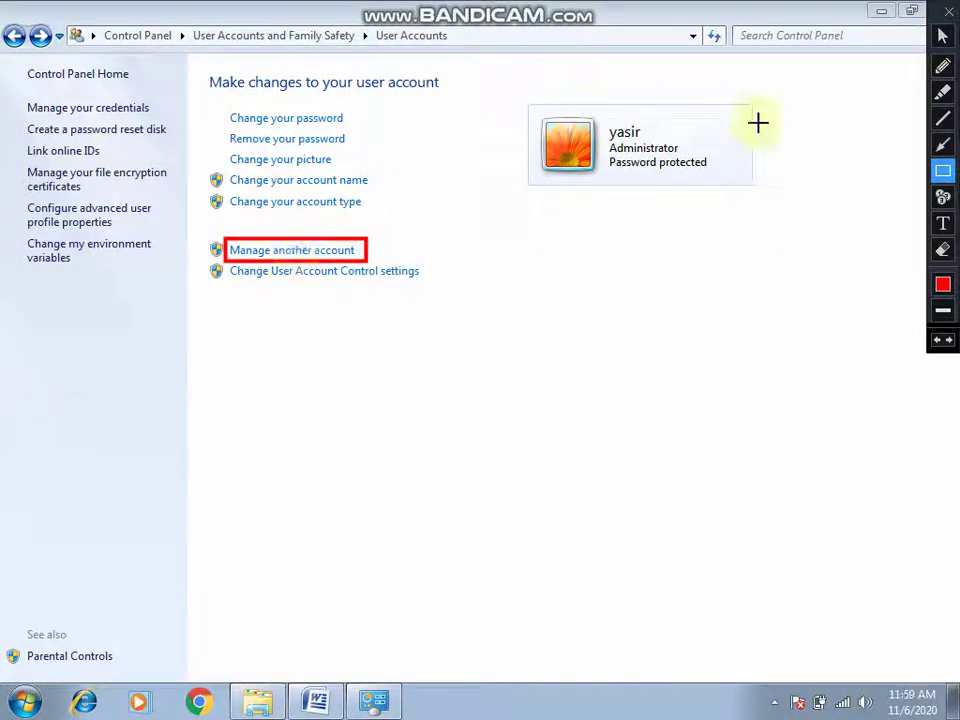
key("ctrl+z")
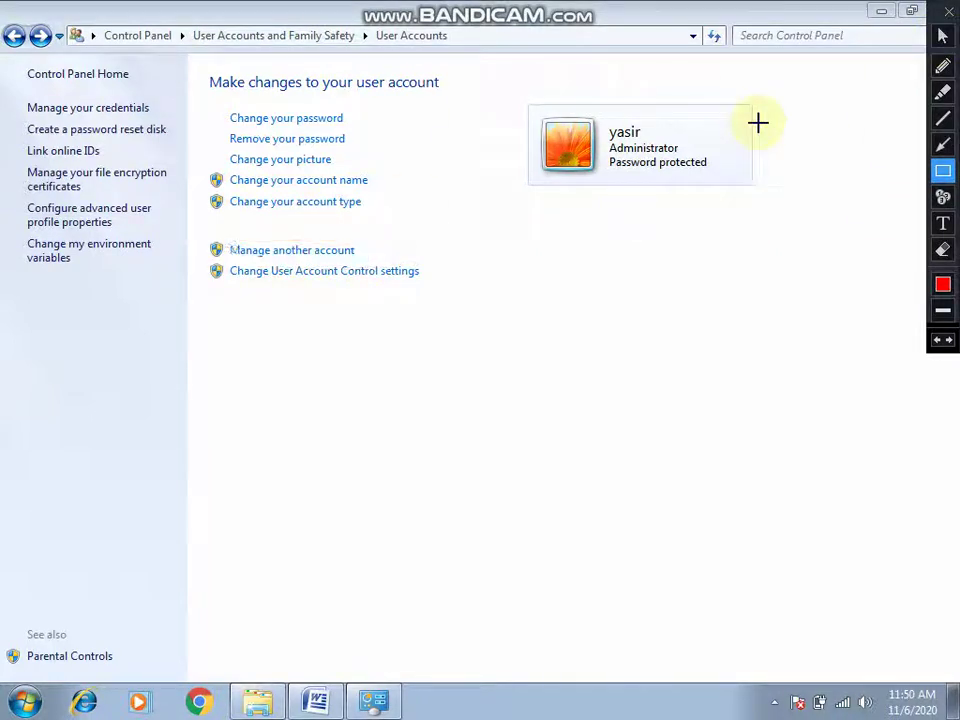
left_click(942, 36)
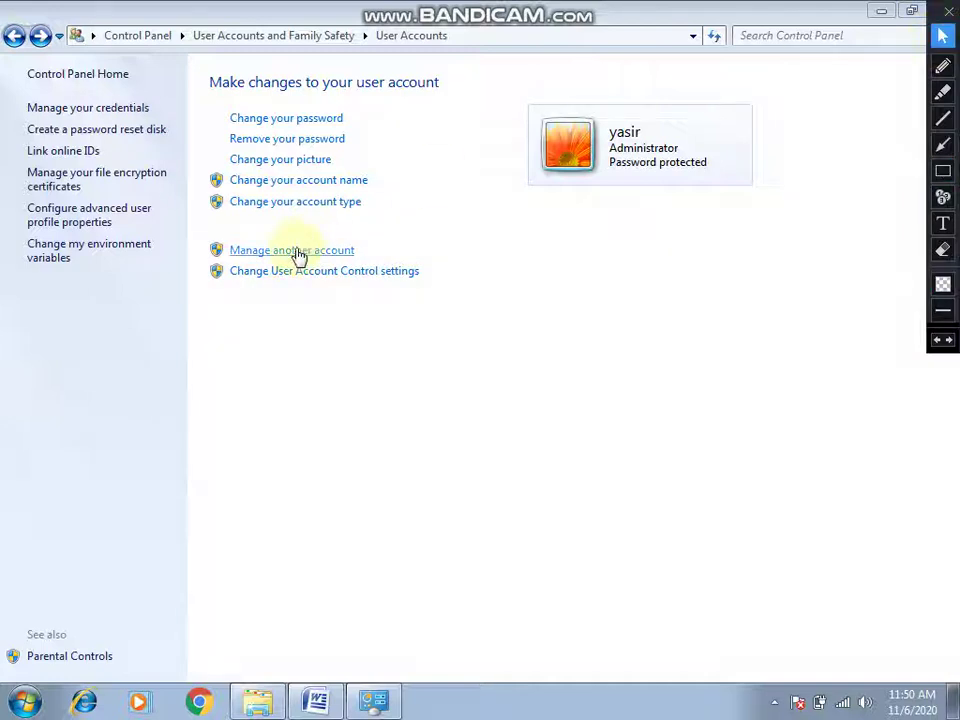
left_click(297, 251)
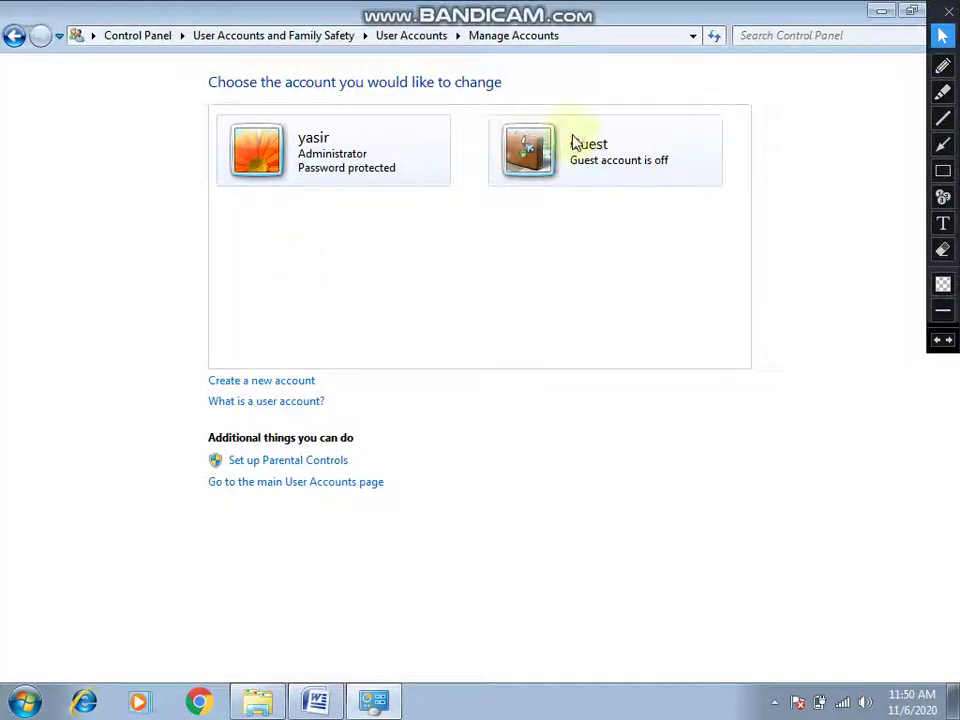
Outline the Guest account tile with two nested red rectangles, and undo both outlines
left_click(941, 178)
mouse_move(484, 121)
left_mouse_down()
mouse_move(620, 188)
mouse_move(681, 187)
left_mouse_up()
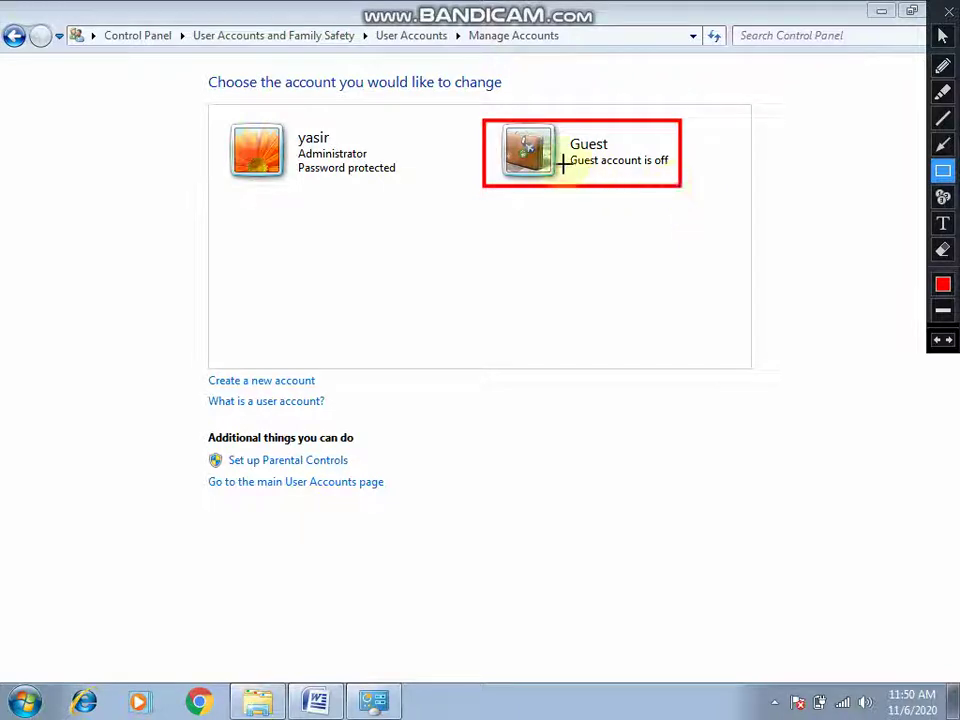
mouse_move(478, 110)
left_mouse_down()
mouse_move(649, 206)
mouse_move(692, 204)
mouse_move(688, 195)
left_mouse_up()
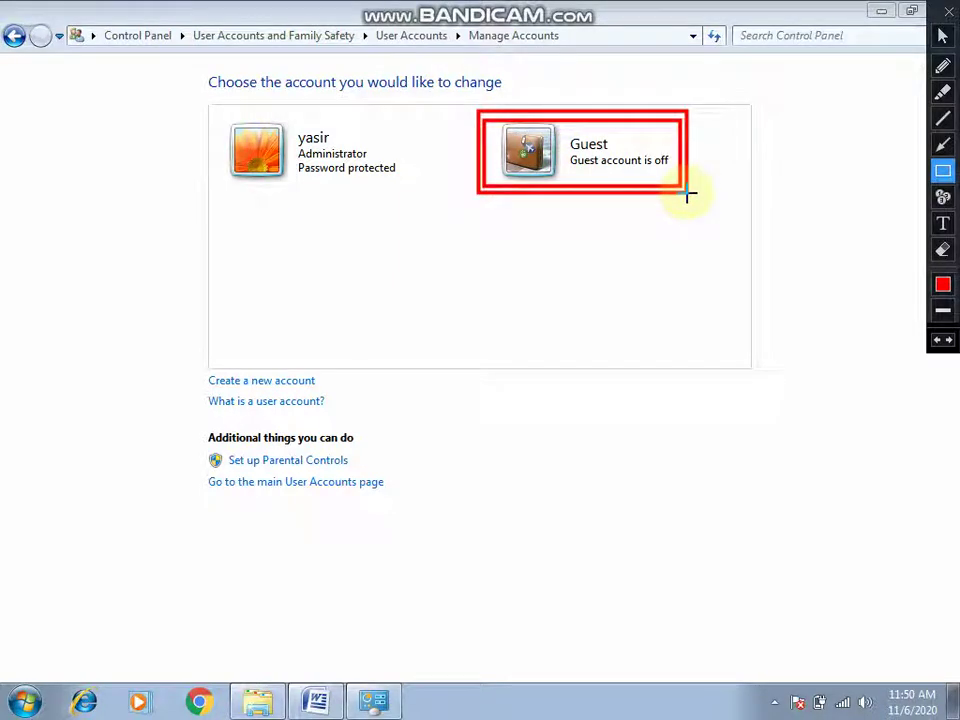
key("ctrl+z")
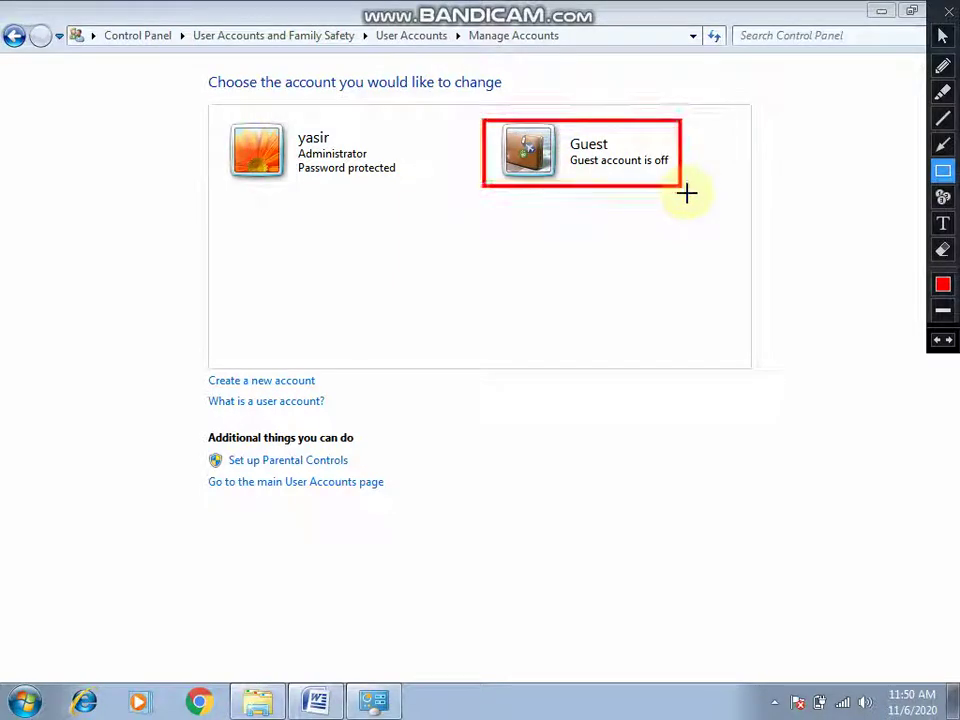
key("ctrl+z")
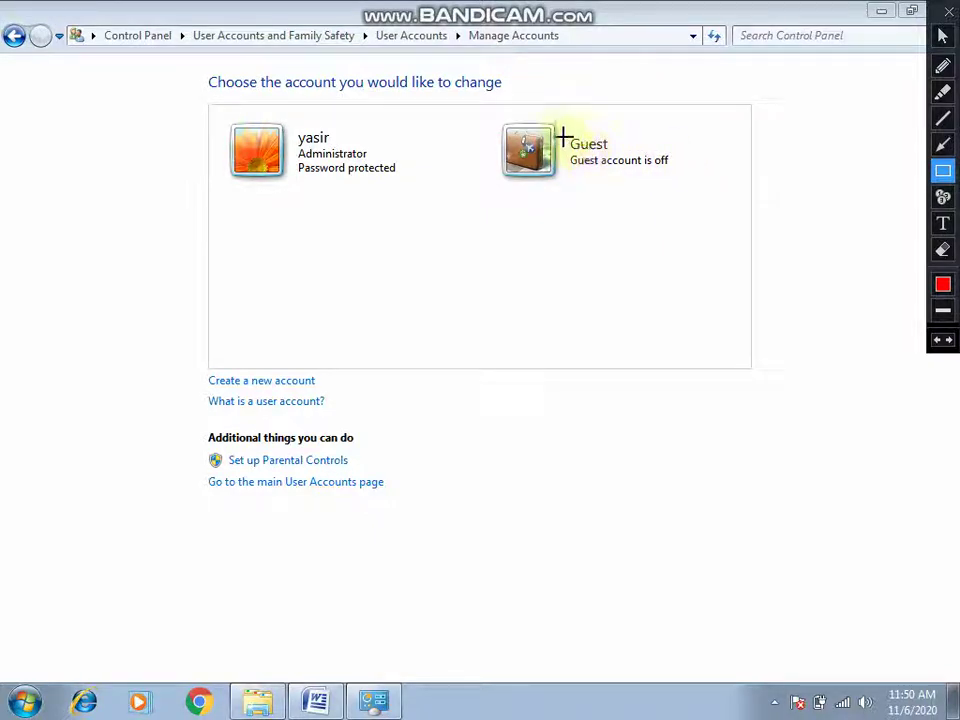
Outline the Guest account text and both account tiles with red rectangles, and undo all three outlines
mouse_move(563, 136)
left_mouse_down()
mouse_move(583, 184)
mouse_move(681, 176)
left_mouse_up()
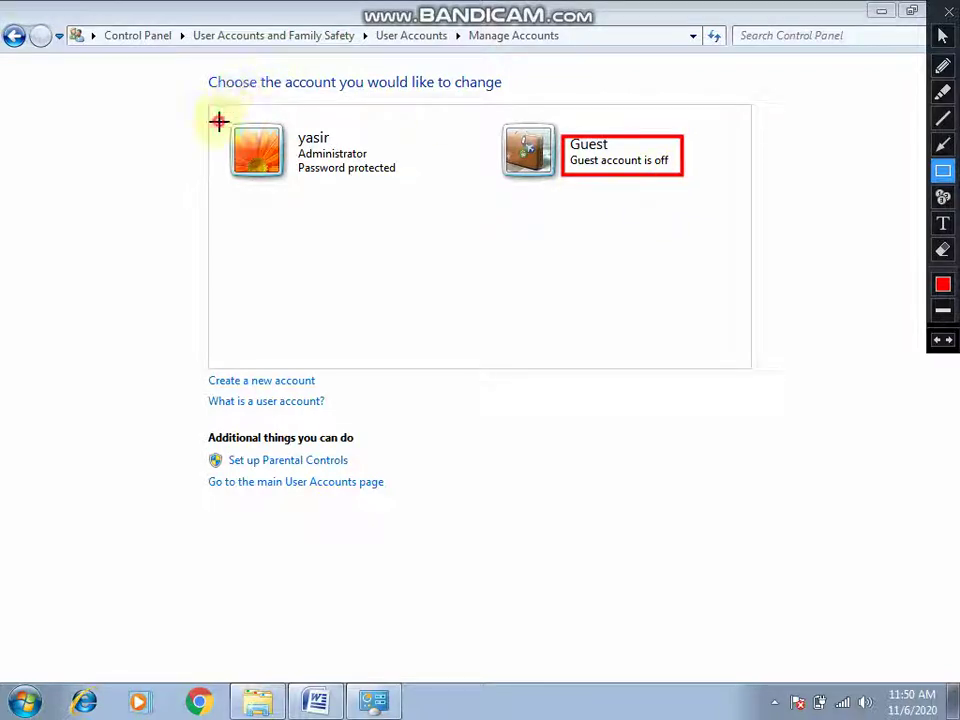
mouse_move(218, 121)
left_mouse_down()
mouse_move(352, 189)
mouse_move(405, 187)
left_mouse_up()
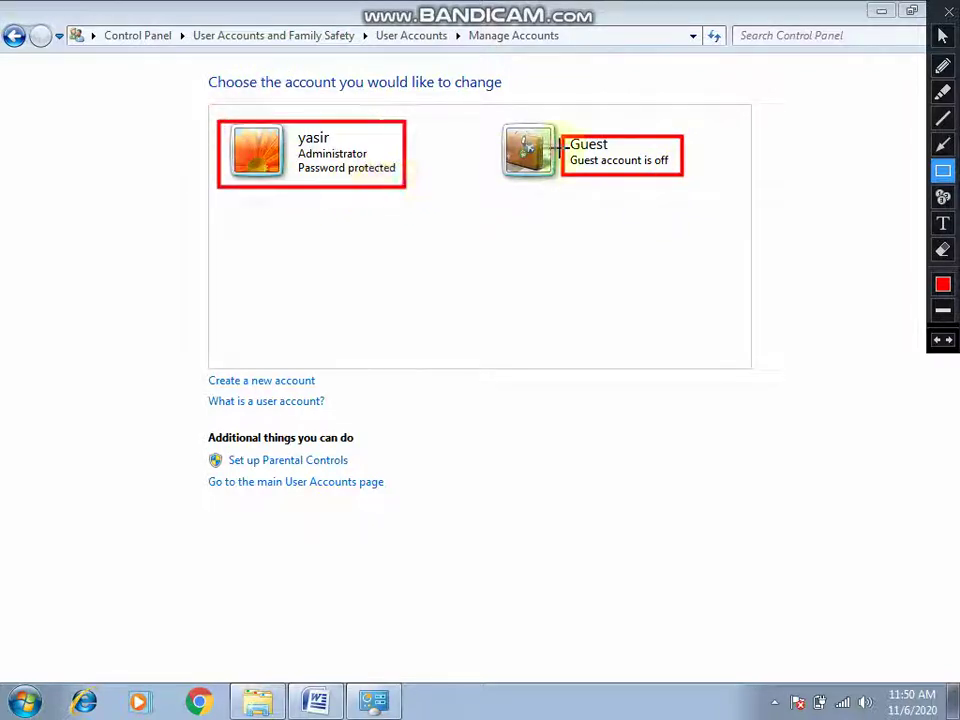
mouse_move(484, 123)
left_mouse_down()
mouse_move(671, 186)
mouse_move(702, 182)
left_mouse_up()
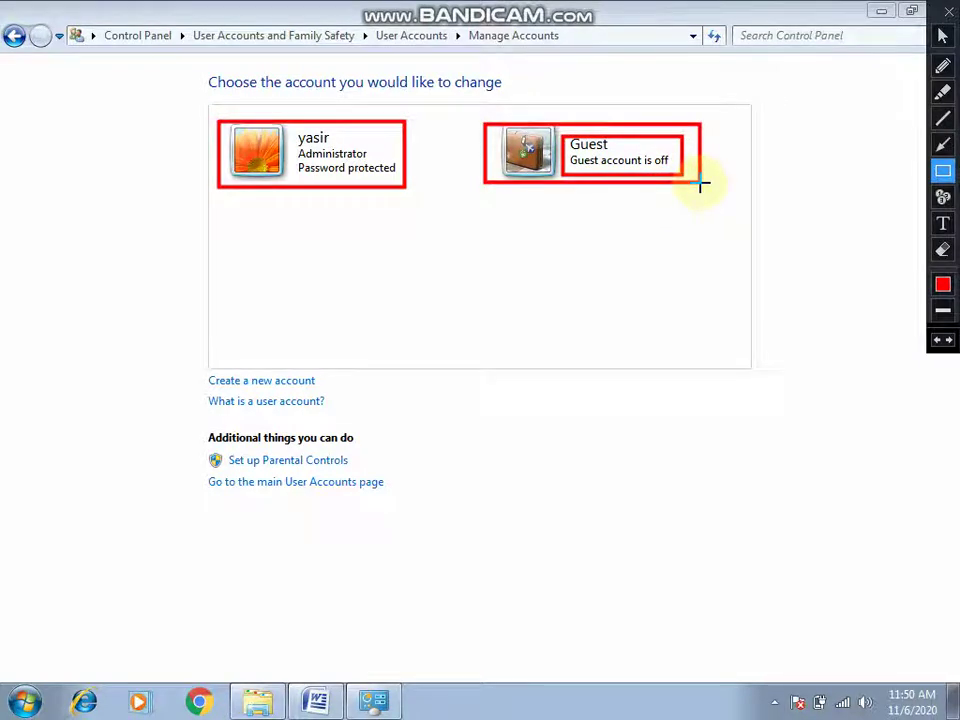
key("ctrl+z")
key("ctrl+z")
key("ctrl+z")
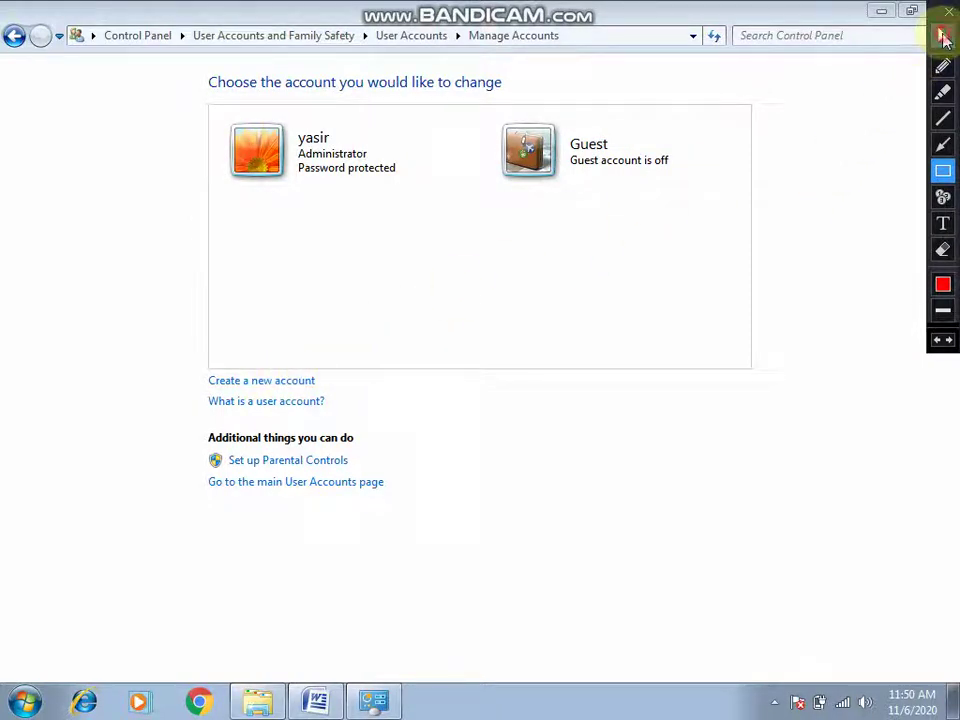
Create a new account of the Standard user type, entering a person's first name as the account name
left_click(945, 37)
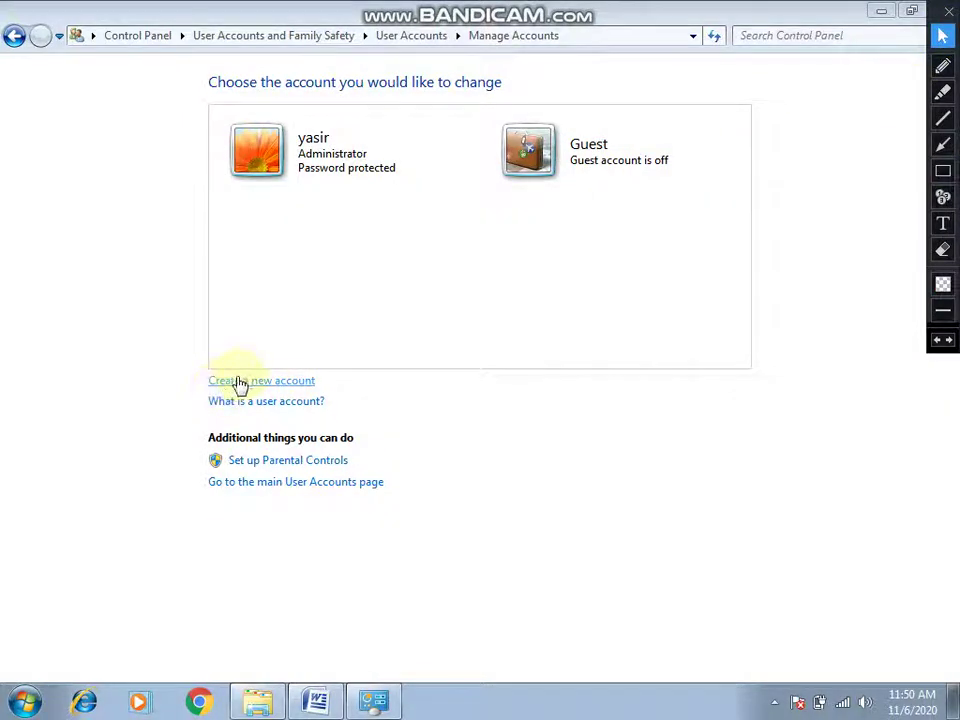
left_click(240, 382)
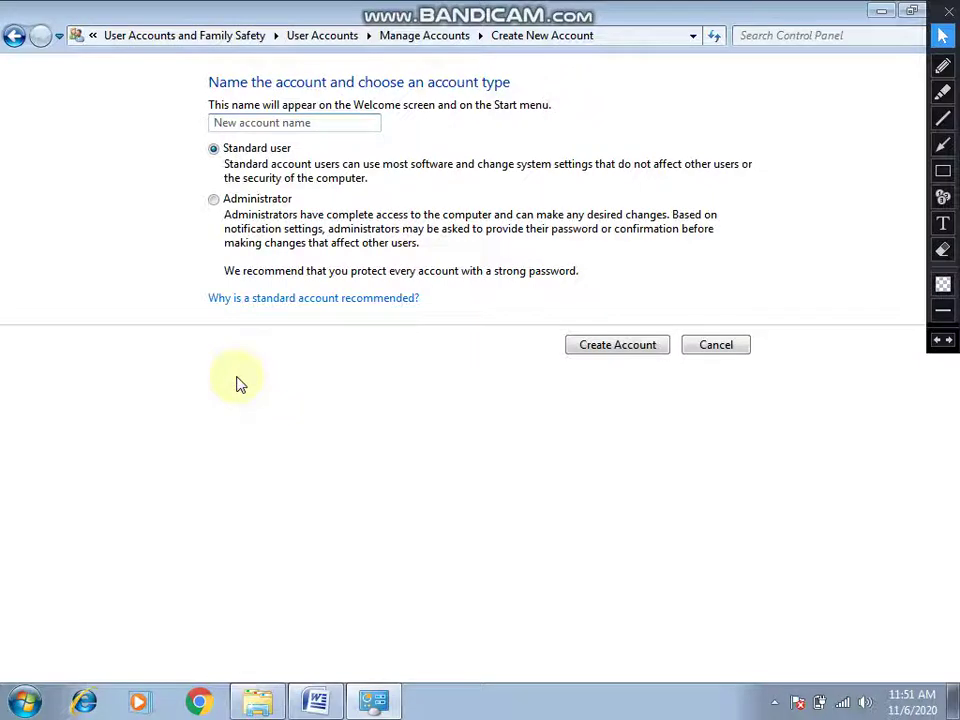
type("al")
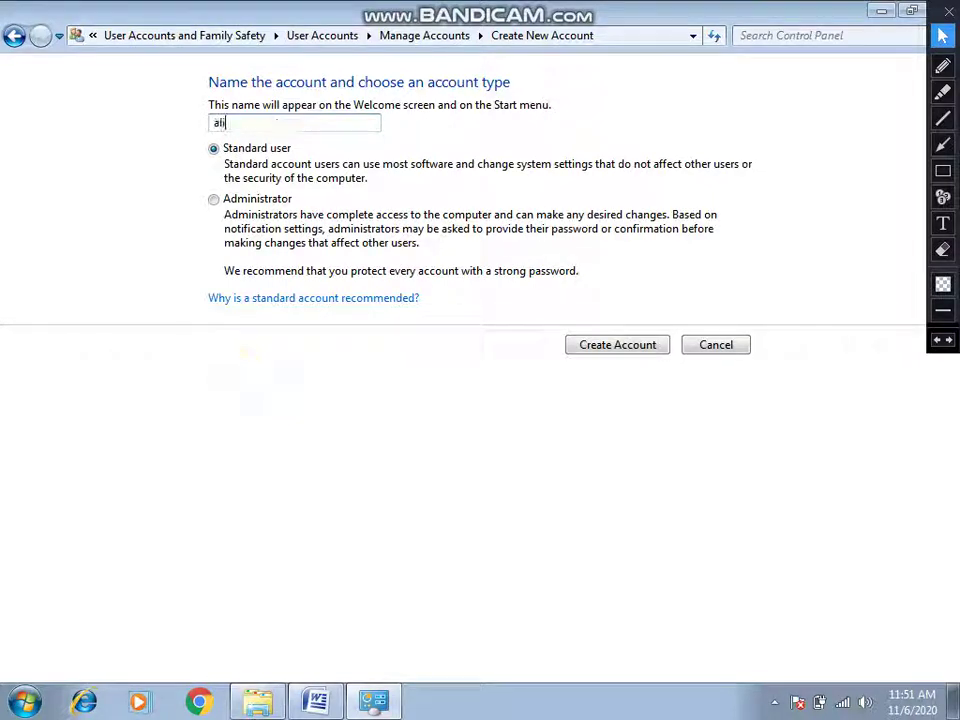
type("i")
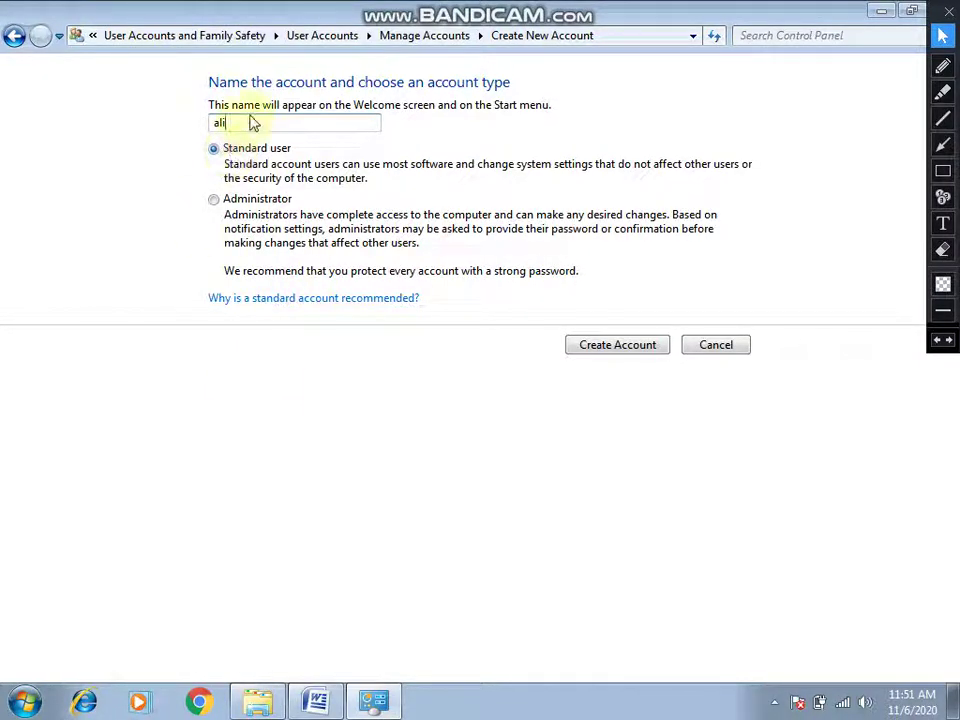
left_click_drag(253, 122, 213, 122)
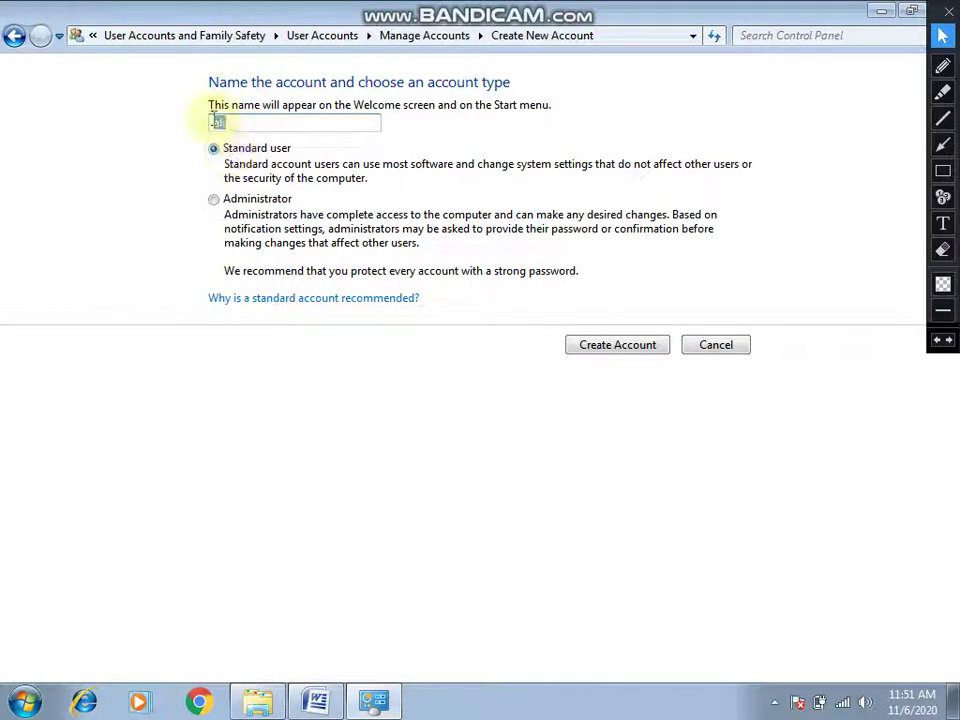
left_click(217, 201)
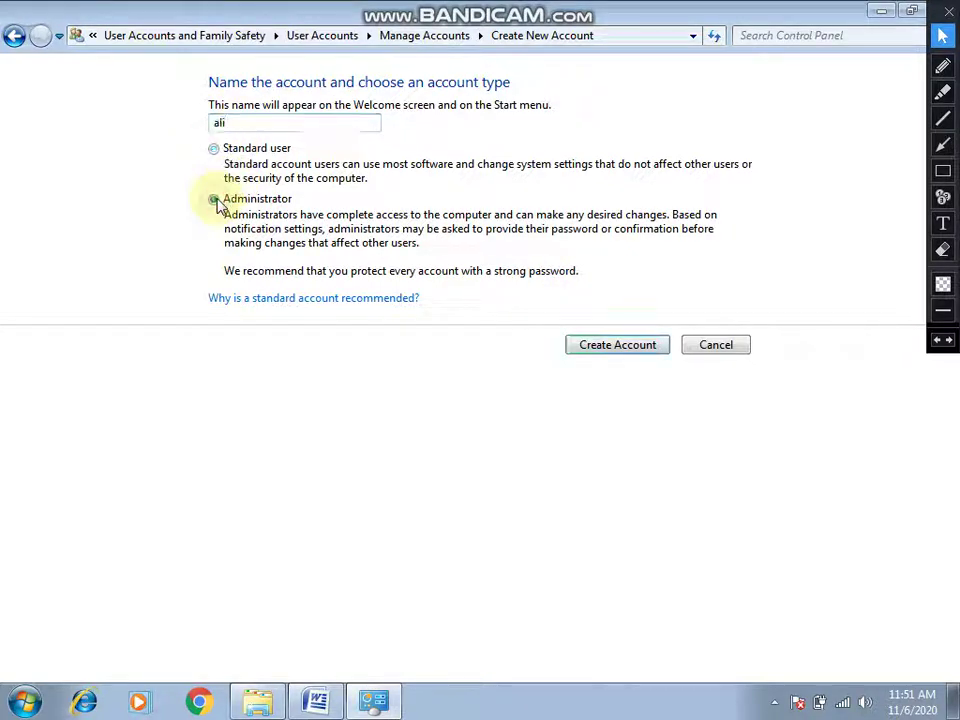
left_click(214, 151)
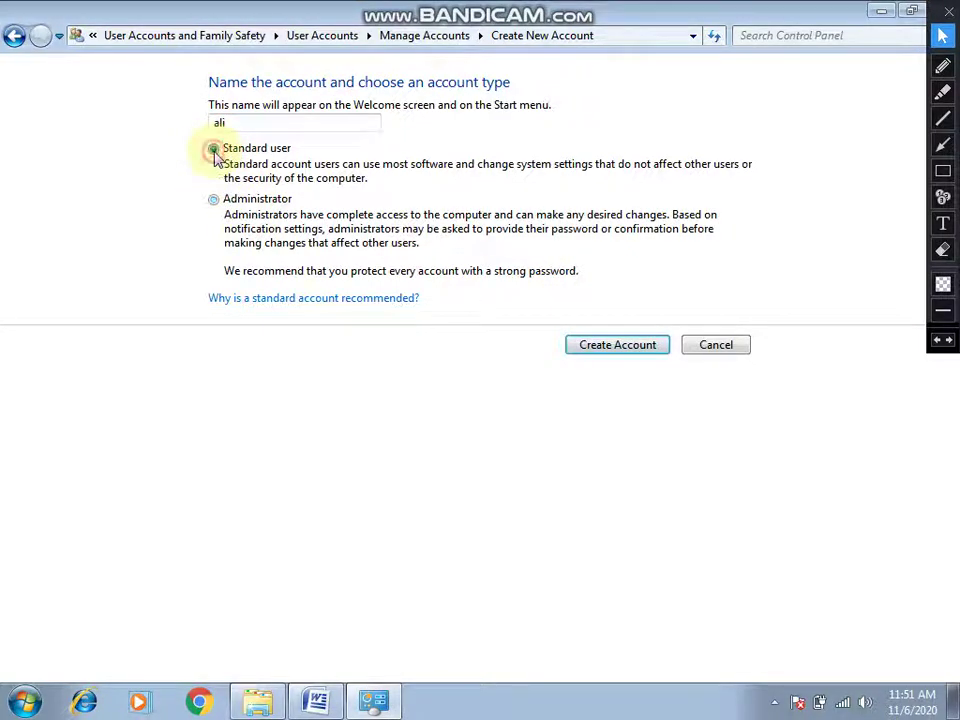
left_click(614, 345)
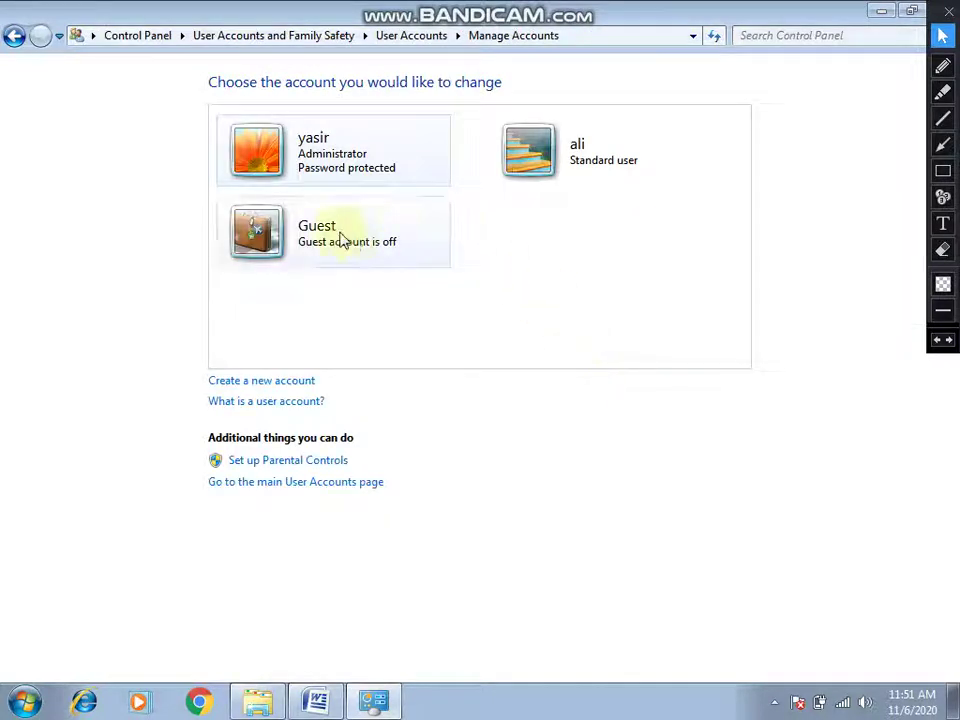
Temporarily outline the new standard user account with a red rectangle, and open that account for changes
left_click(943, 171)
left_click_drag(486, 112, 670, 190)
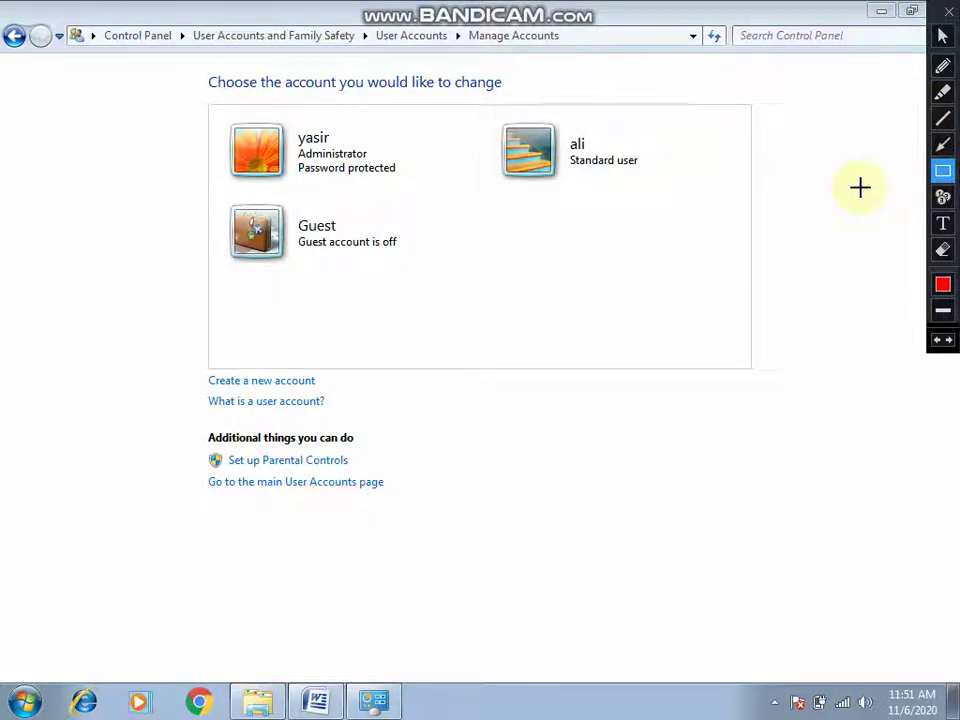
left_click(946, 40)
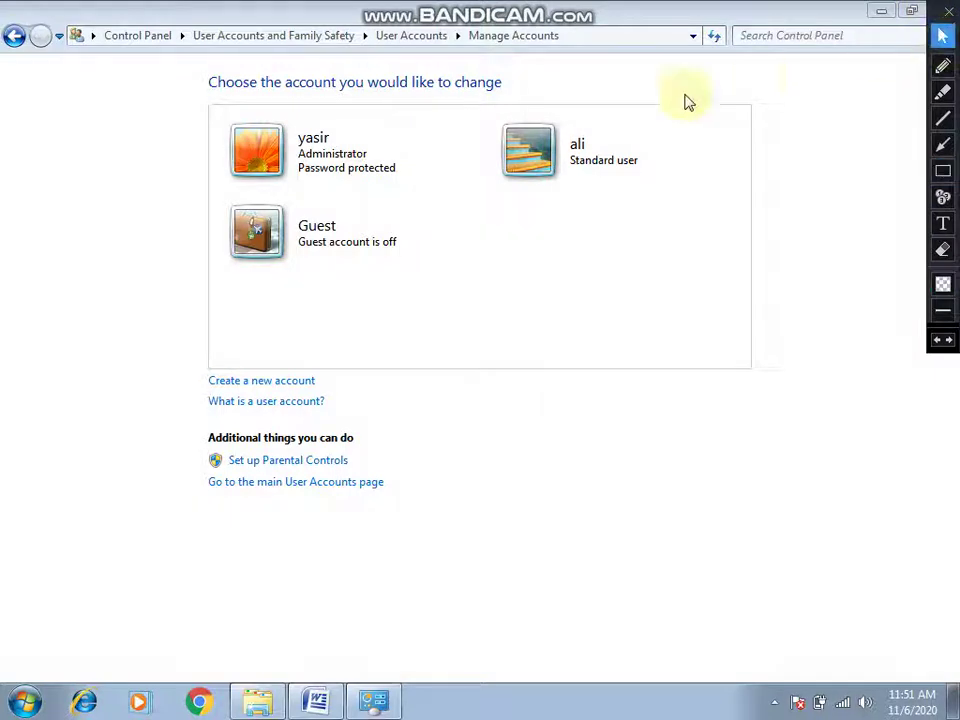
left_click(548, 147)
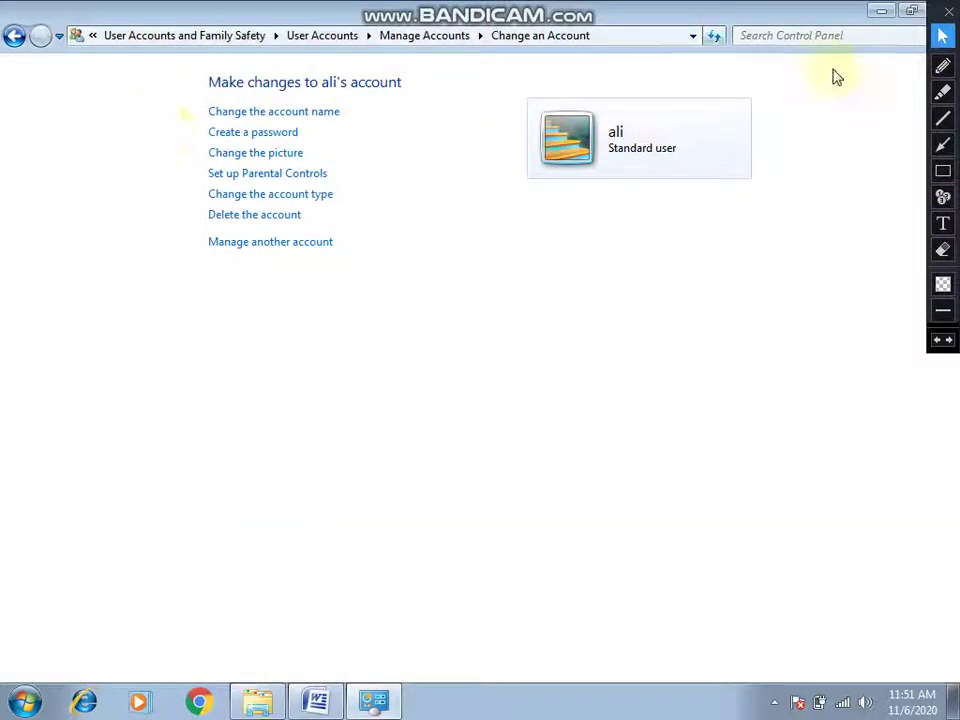
Temporarily outline the standard user account's change options with a red rectangle, and open the page for deleting the account
left_click(942, 172)
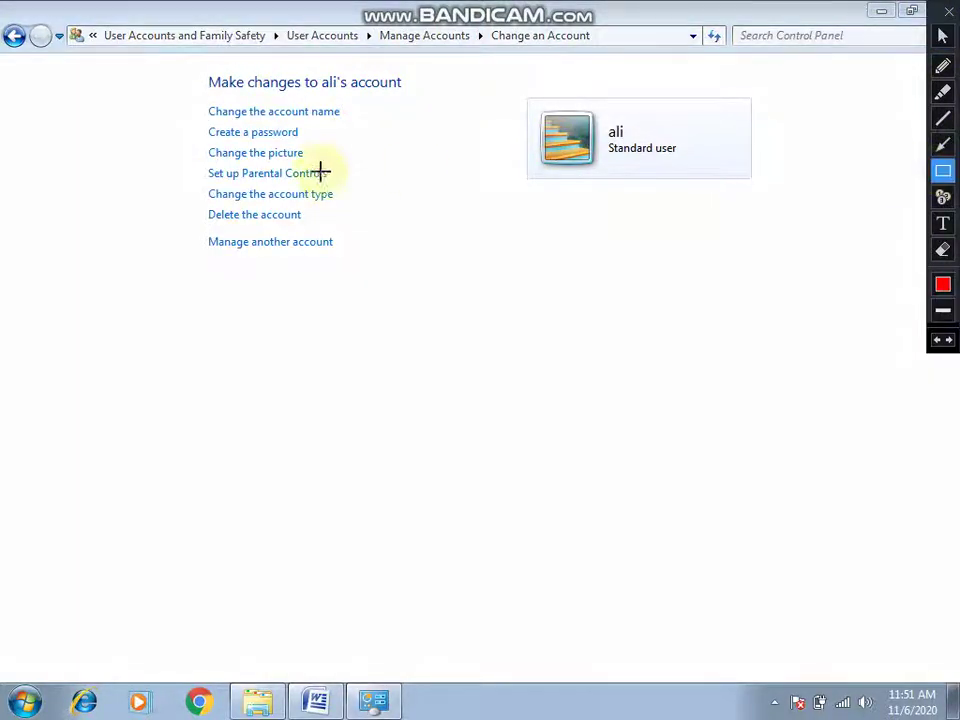
mouse_move(196, 75)
left_mouse_down()
mouse_move(270, 268)
mouse_move(395, 262)
left_mouse_up()
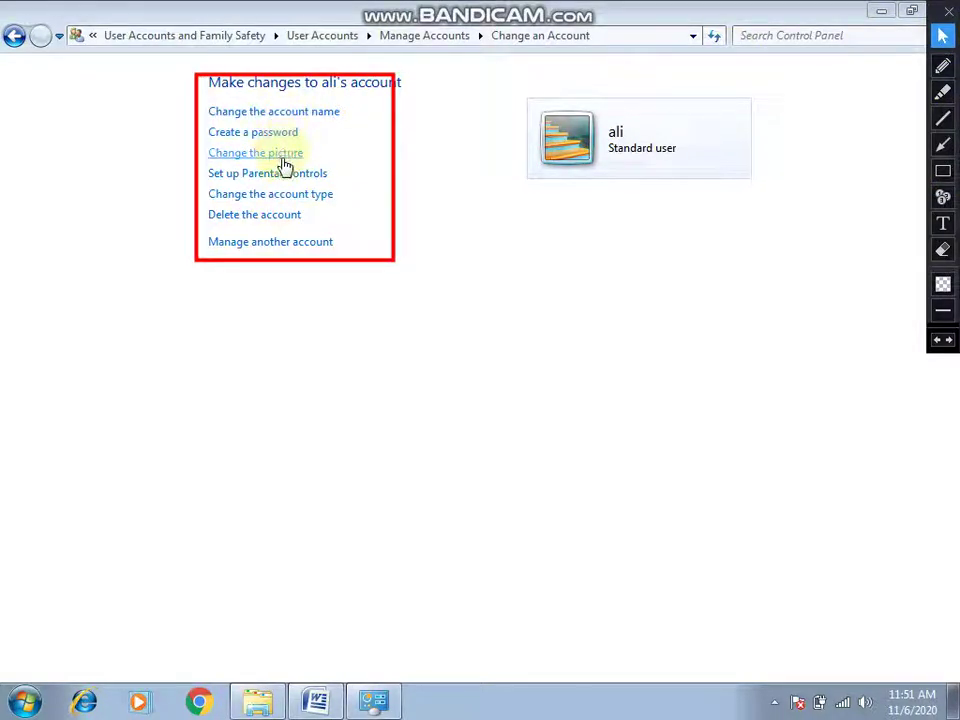
left_click(270, 216)
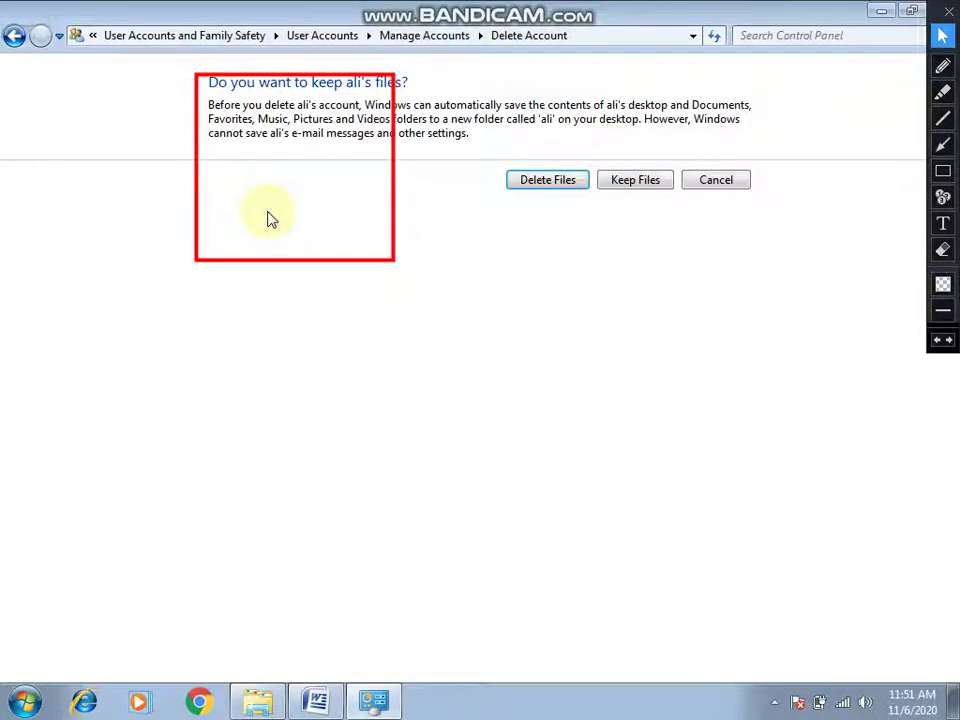
left_click(938, 342)
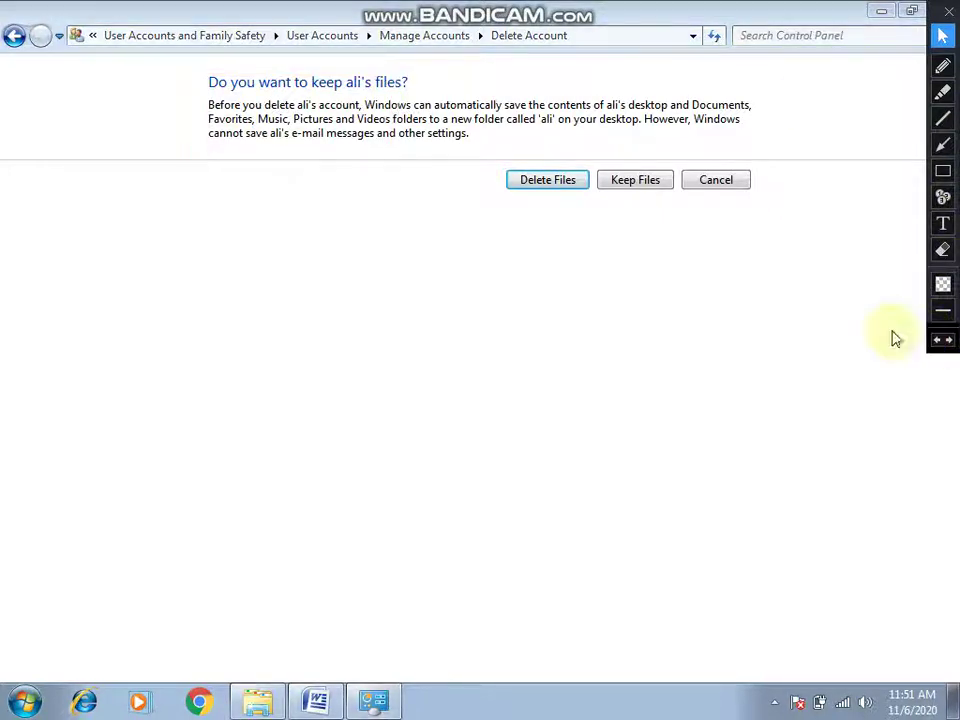
Temporarily outline the Delete Files, Keep Files and Cancel choices with a red rectangle, and choose to delete the account's files
left_click(943, 170)
mouse_move(488, 157)
left_mouse_down()
mouse_move(812, 209)
mouse_move(769, 200)
left_mouse_up()
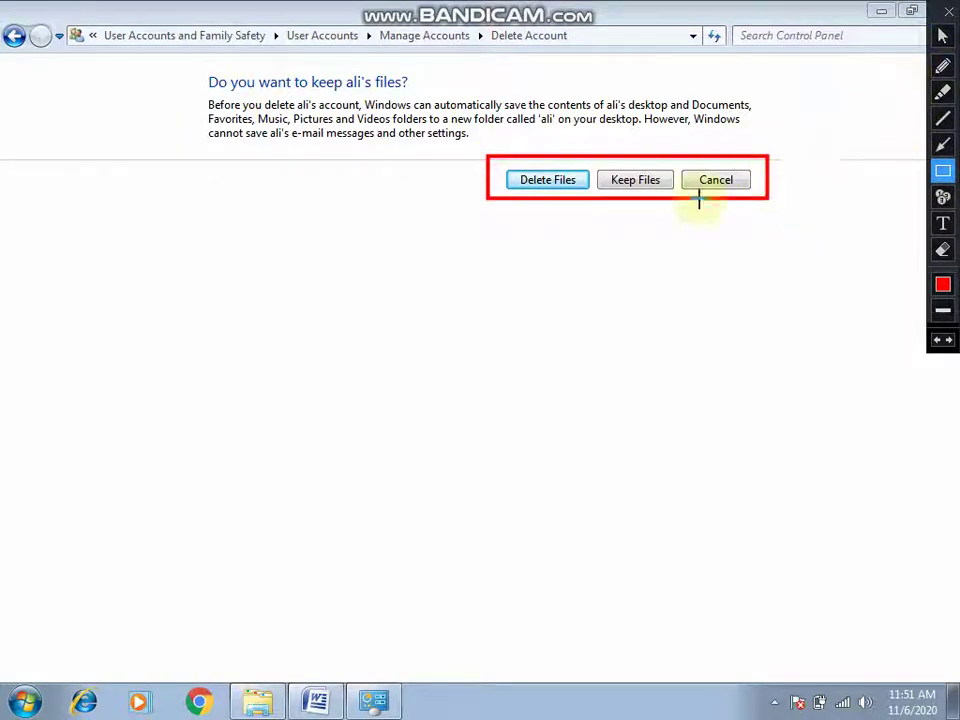
key("ctrl+z")
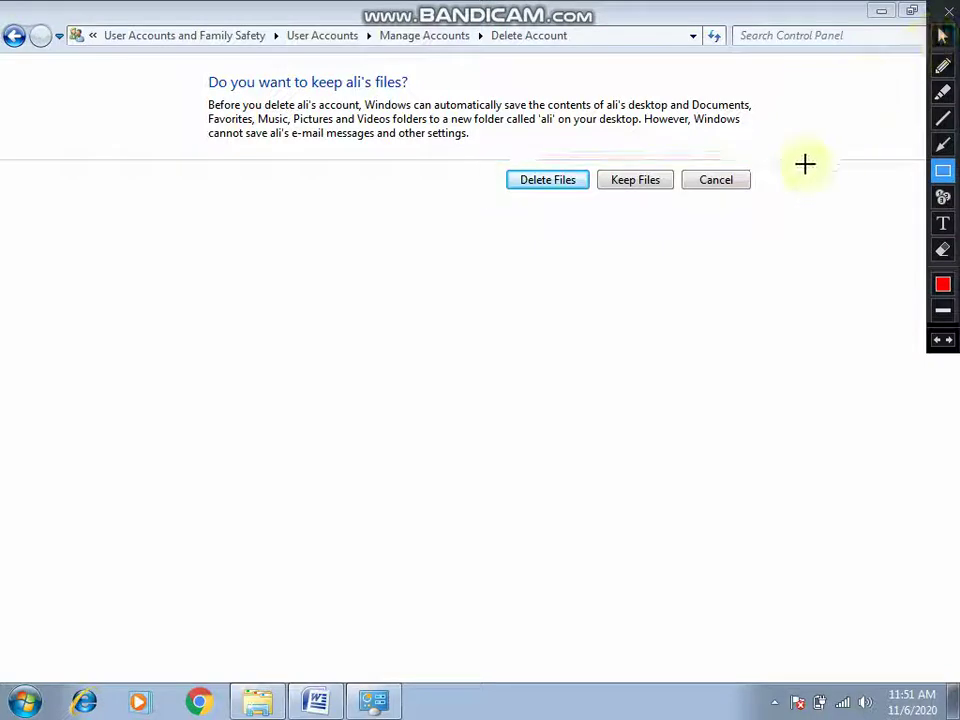
left_click(943, 35)
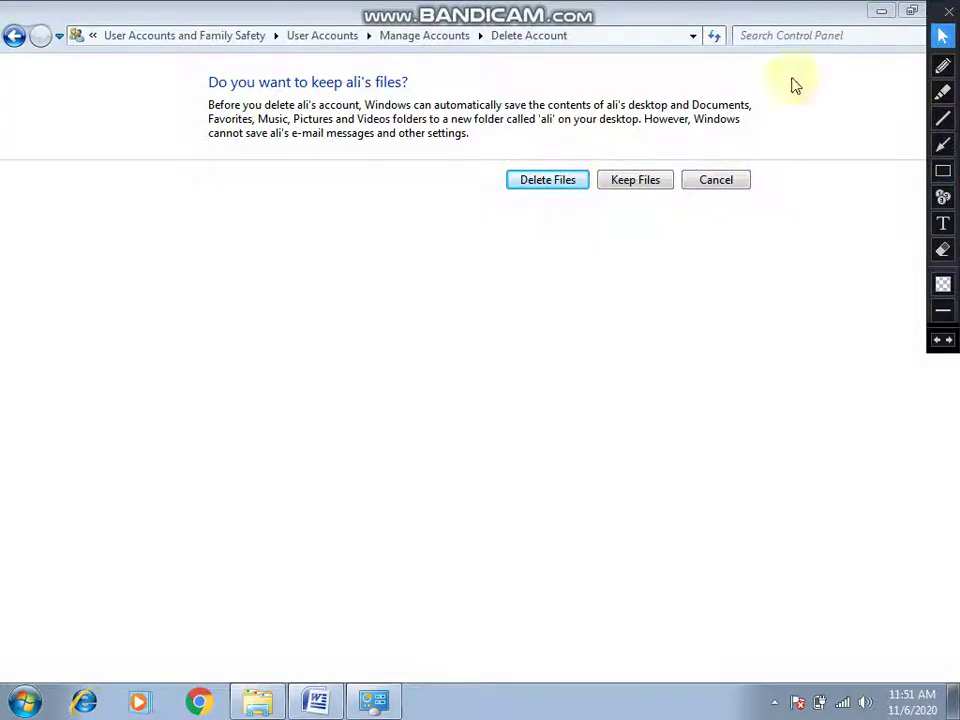
left_click(548, 182)
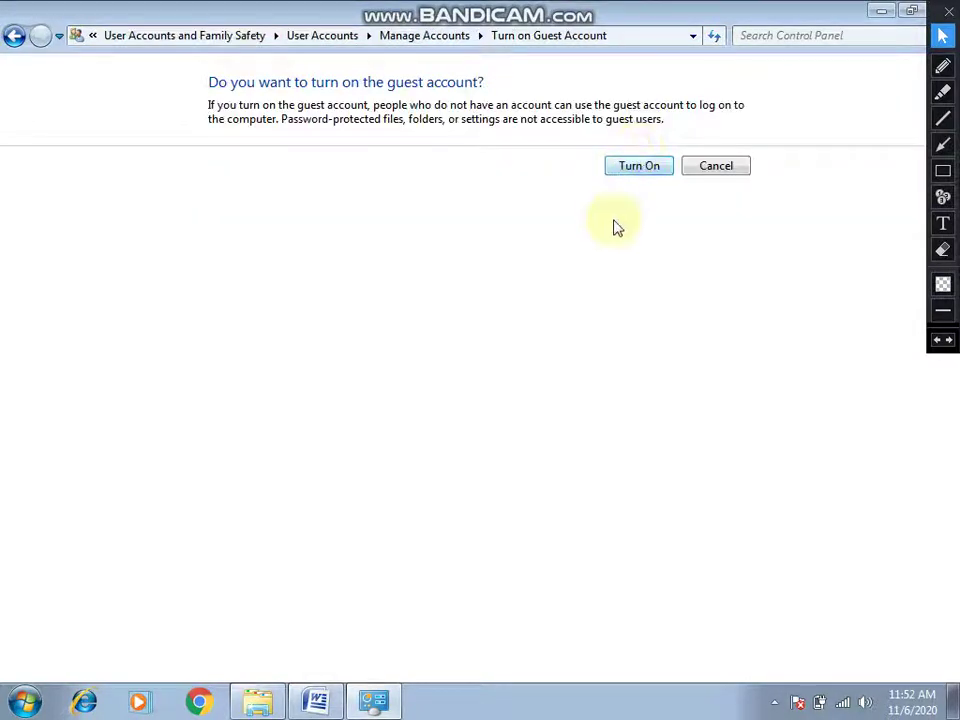
Cancel turning on the Guest account, and temporarily outline the administrator and Guest accounts with a red rectangle
left_click(724, 170)
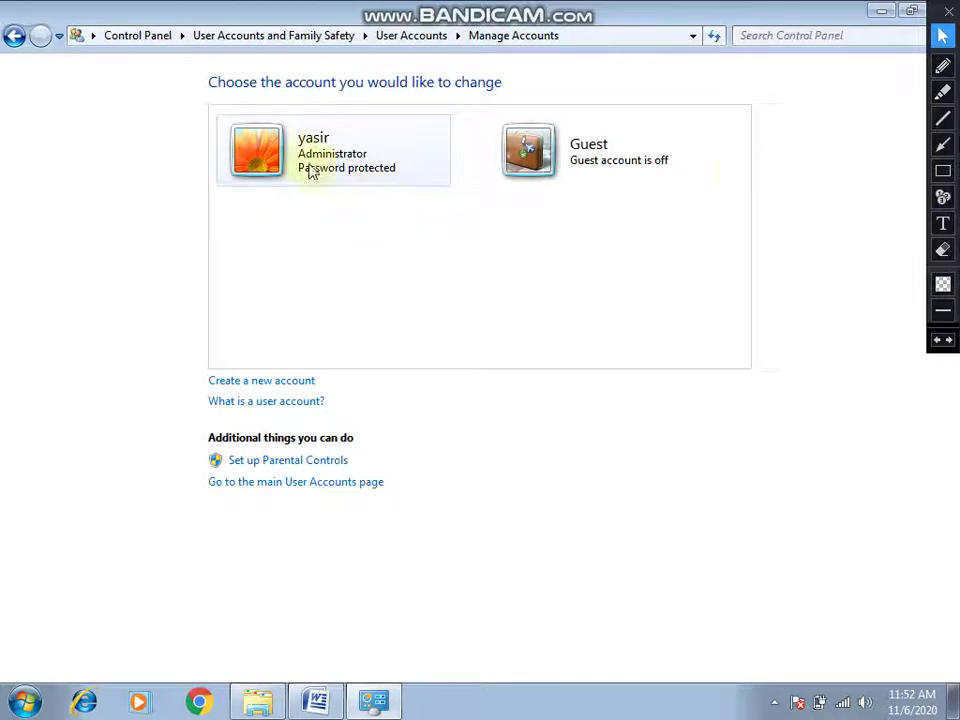
left_click(942, 171)
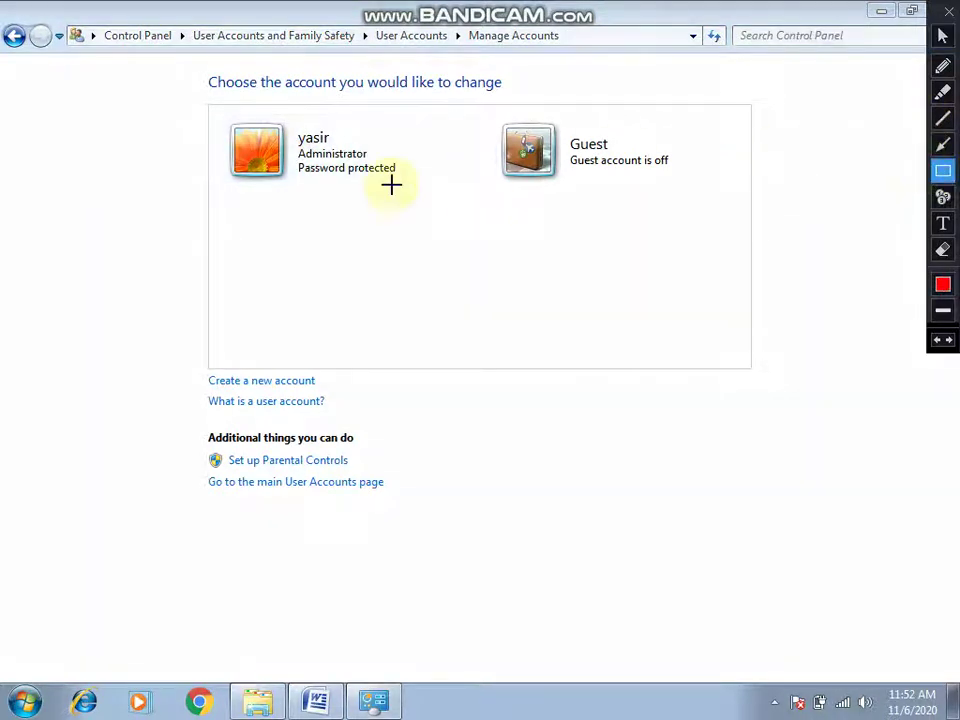
mouse_move(214, 116)
left_mouse_down()
mouse_move(484, 201)
mouse_move(660, 183)
mouse_move(676, 190)
left_mouse_up()
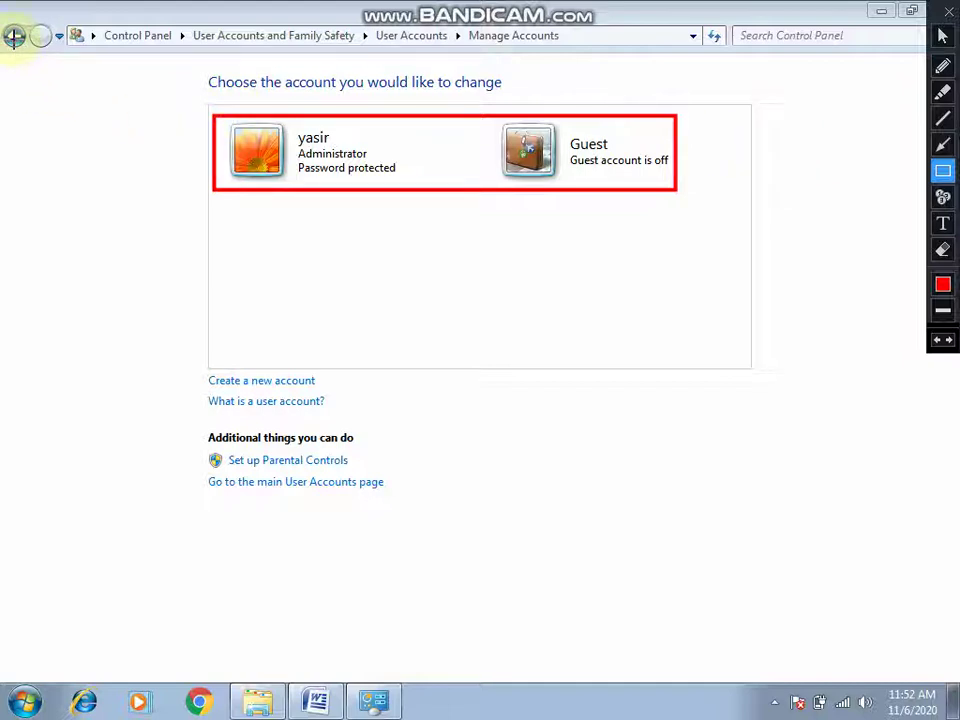
key("ctrl+z")
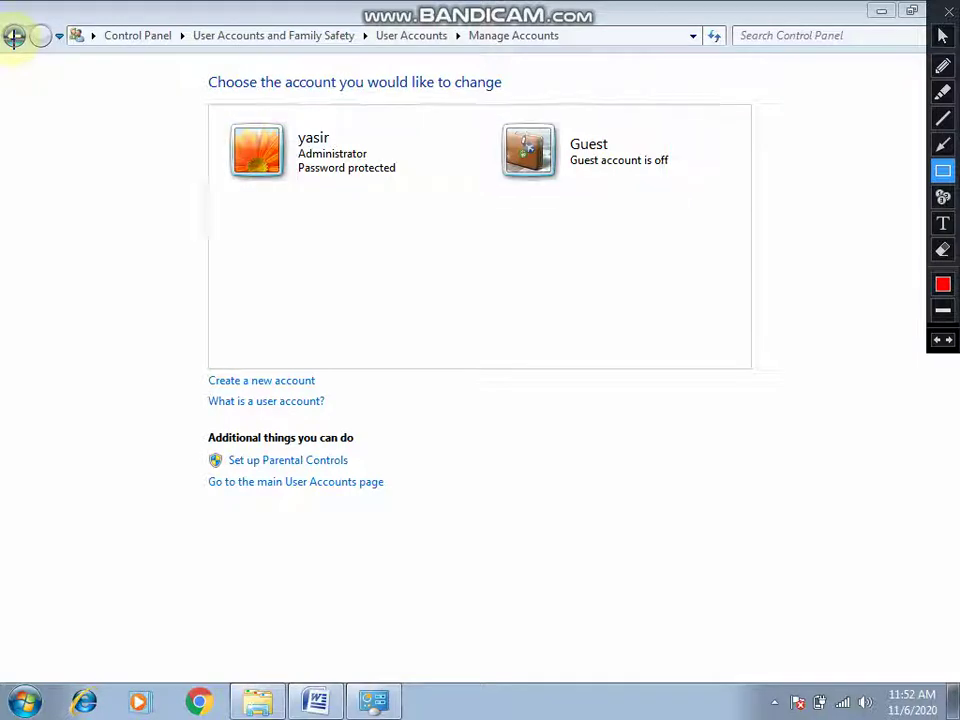
left_click(941, 36)
Try to return to the Control Panel home page by going back through the previously visited account pages
left_click(12, 36)
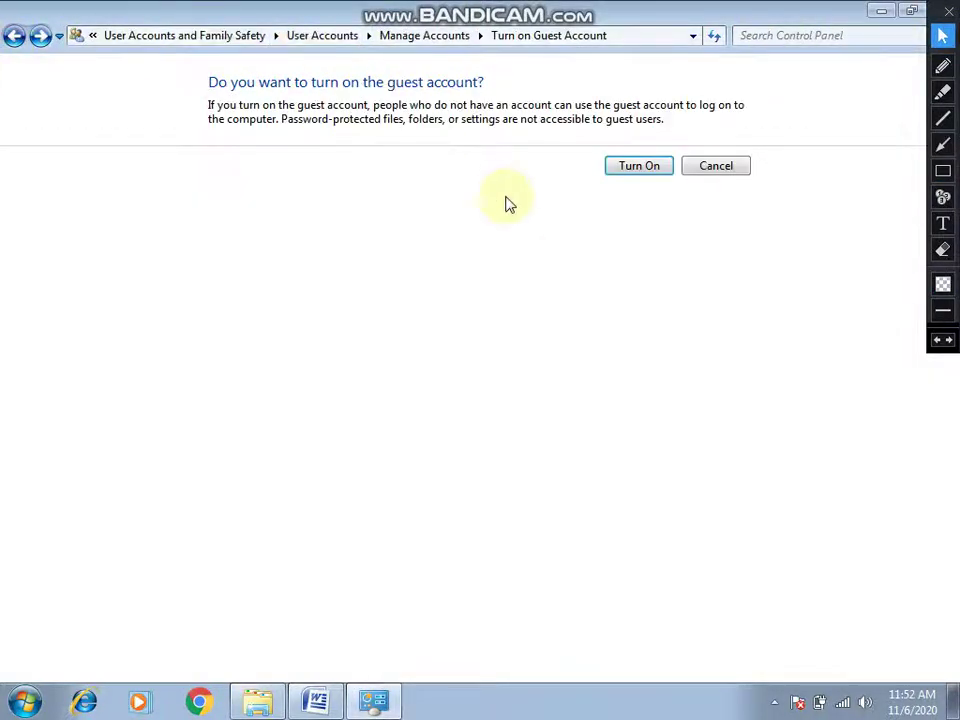
left_click(15, 38)
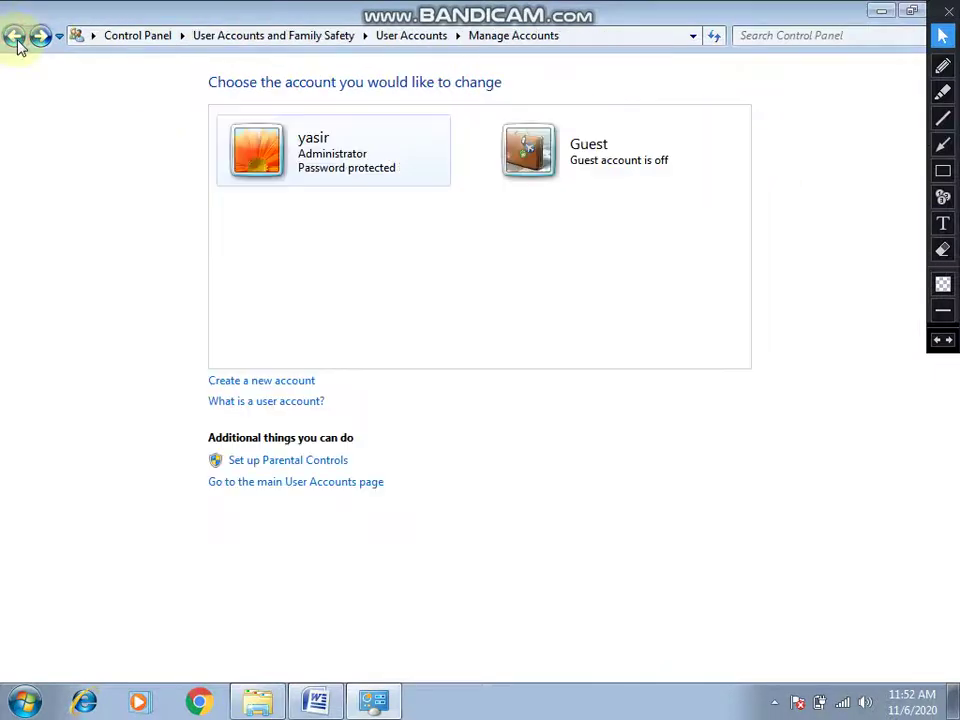
left_click(15, 38)
left_click(14, 37)
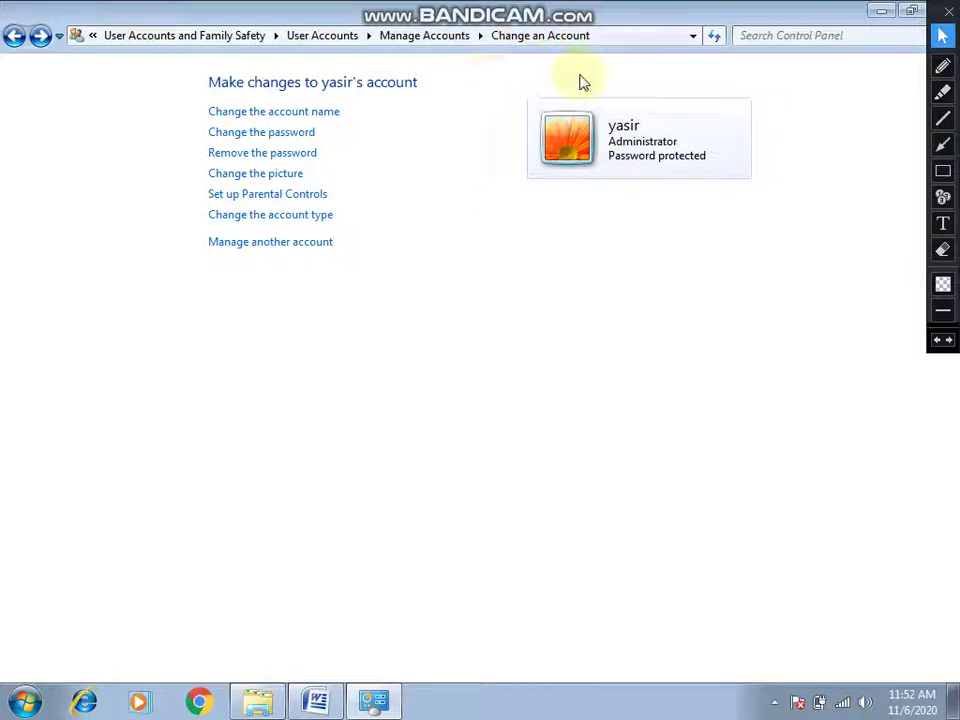
left_click(645, 36)
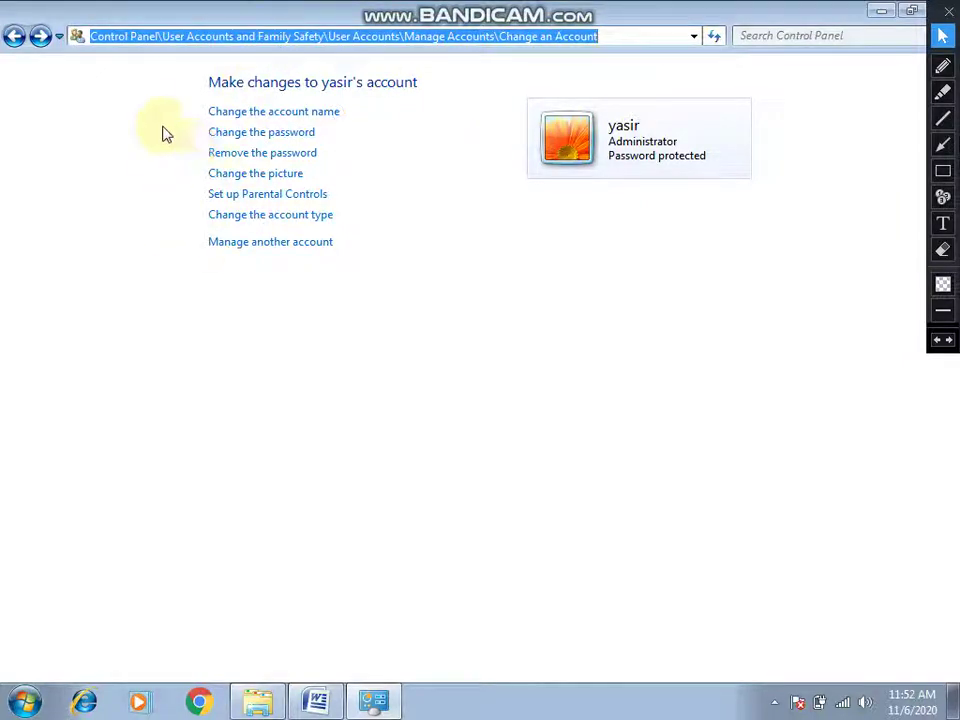
left_click(134, 37)
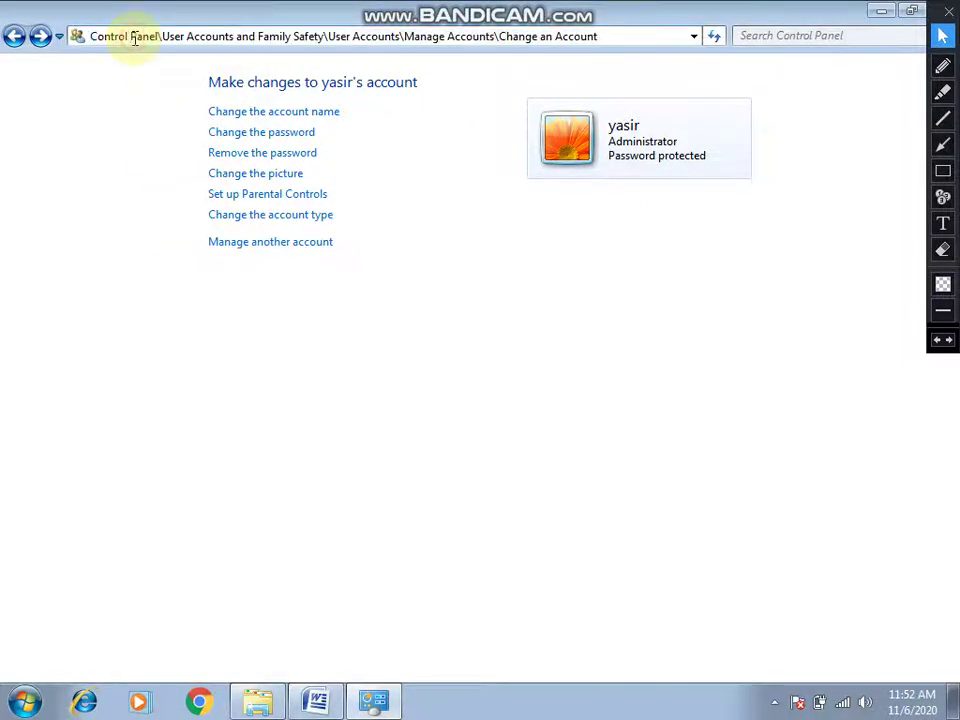
left_click(13, 37)
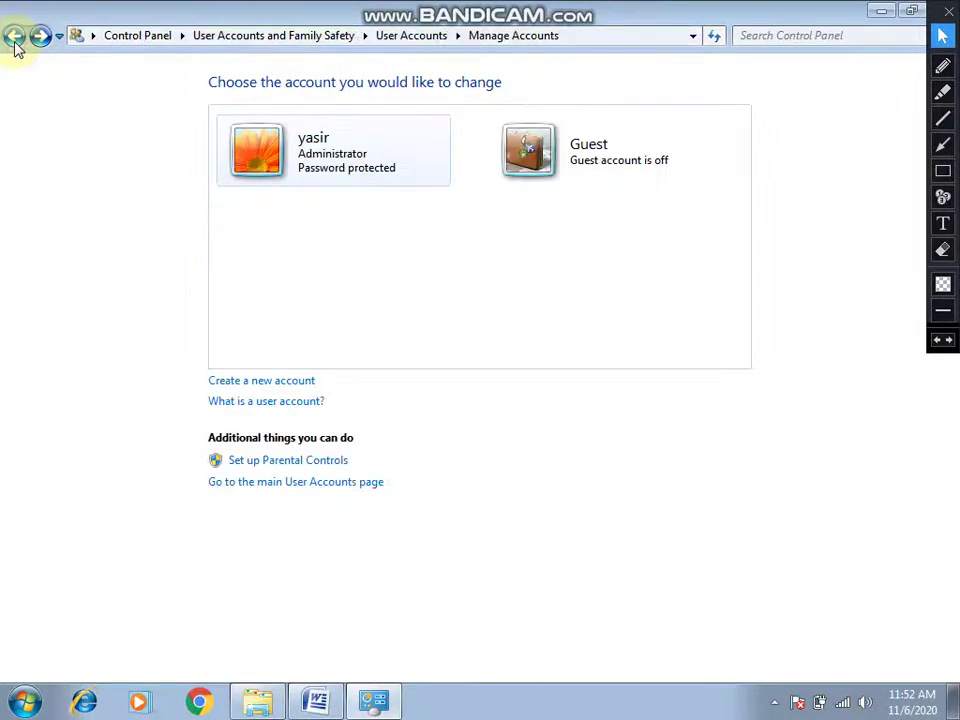
left_click(13, 37)
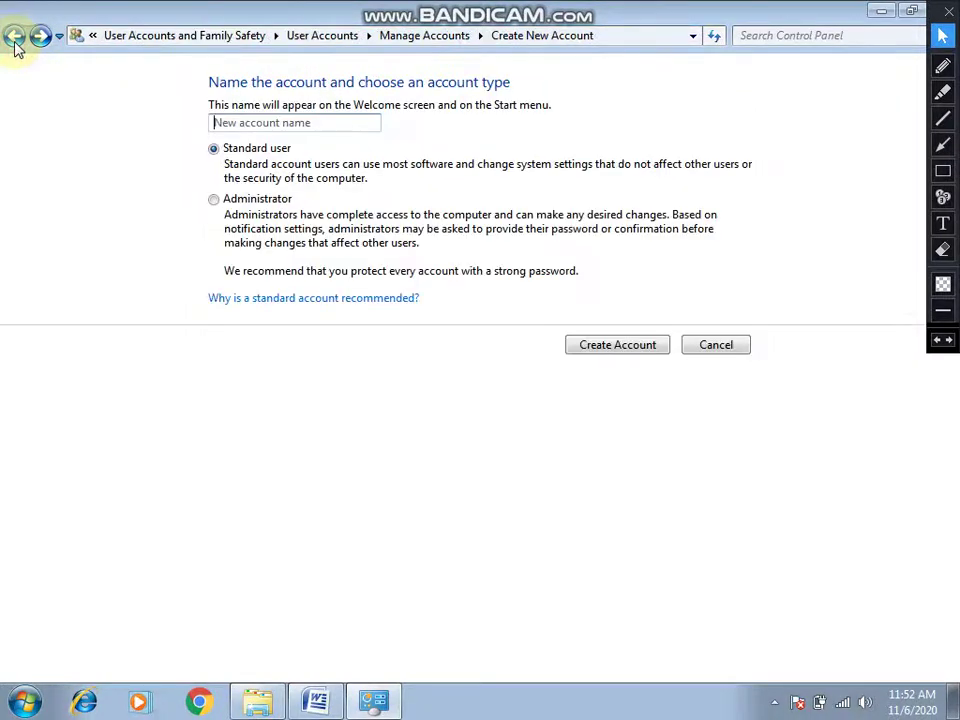
Open a new Control Panel window on its home page and maximize it
left_click(20, 704)
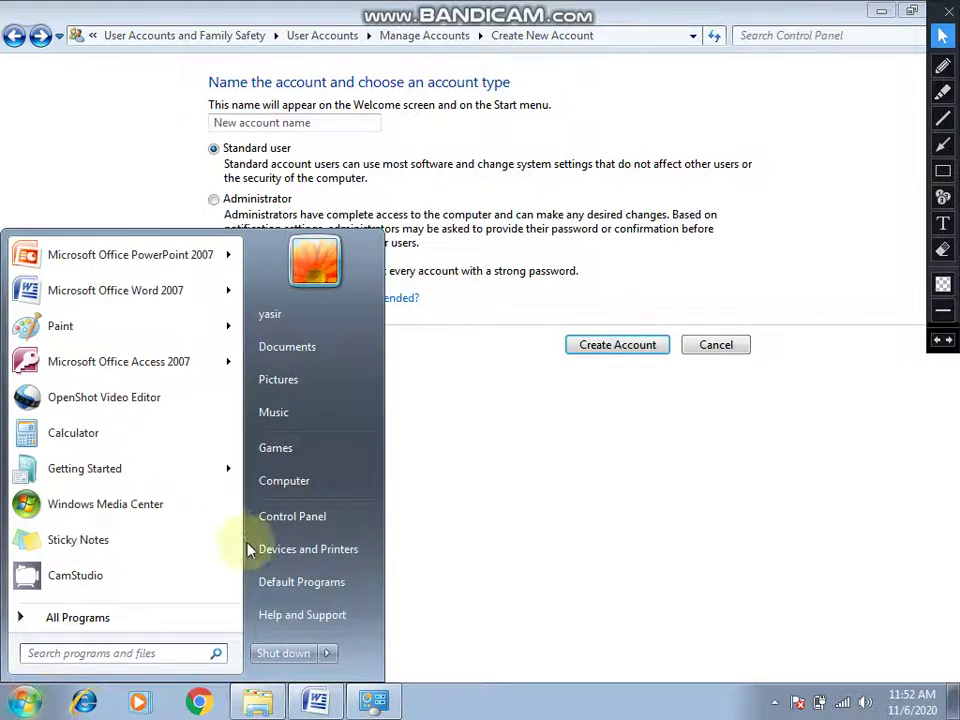
left_click(305, 517)
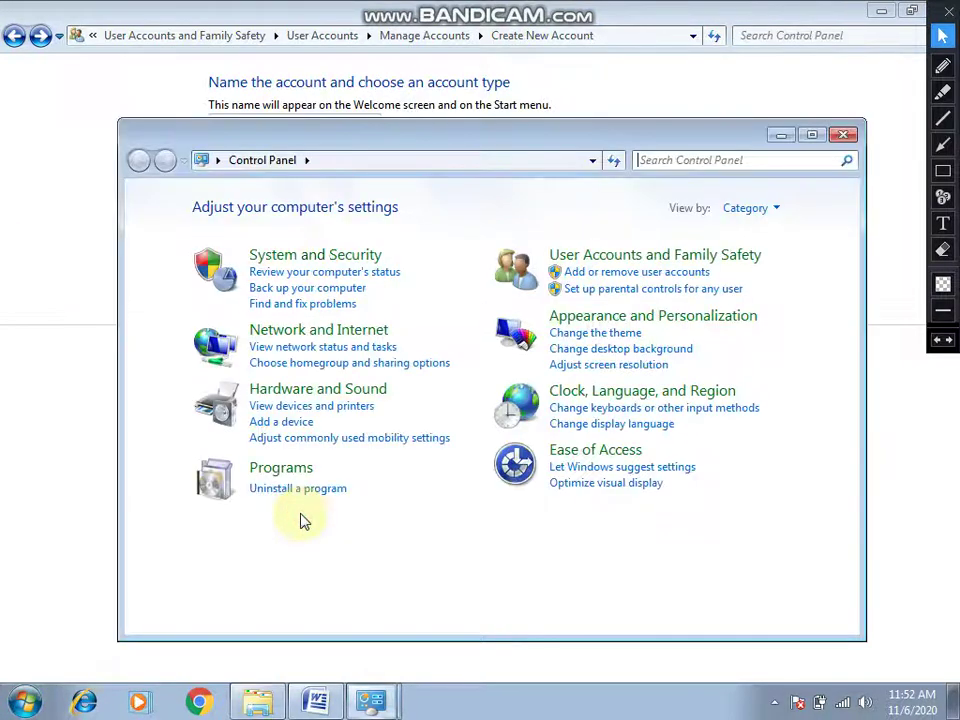
double_click(638, 137)
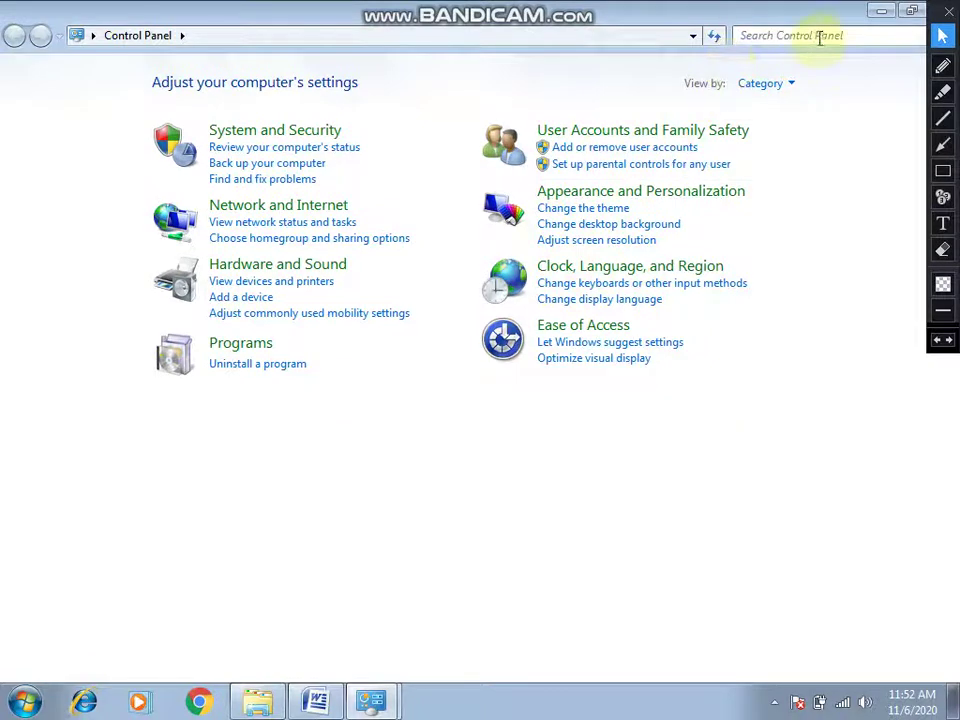
Outline the Control Panel search box with a red rectangle, and return to the non-drawing cursor
left_click(820, 37)
left_click(942, 172)
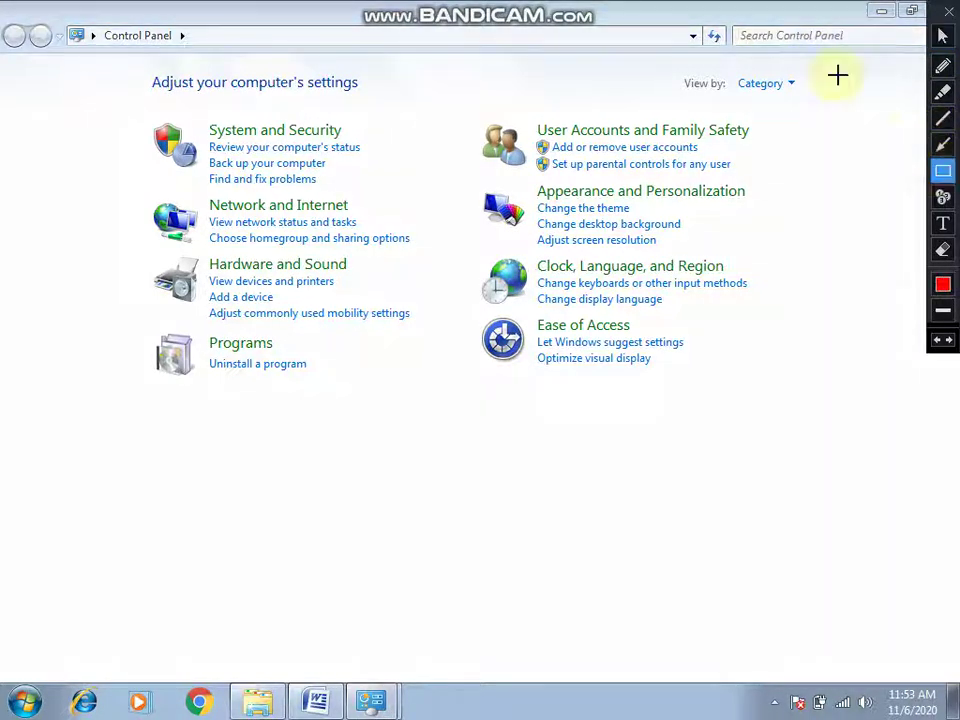
left_click_drag(727, 24, 921, 47)
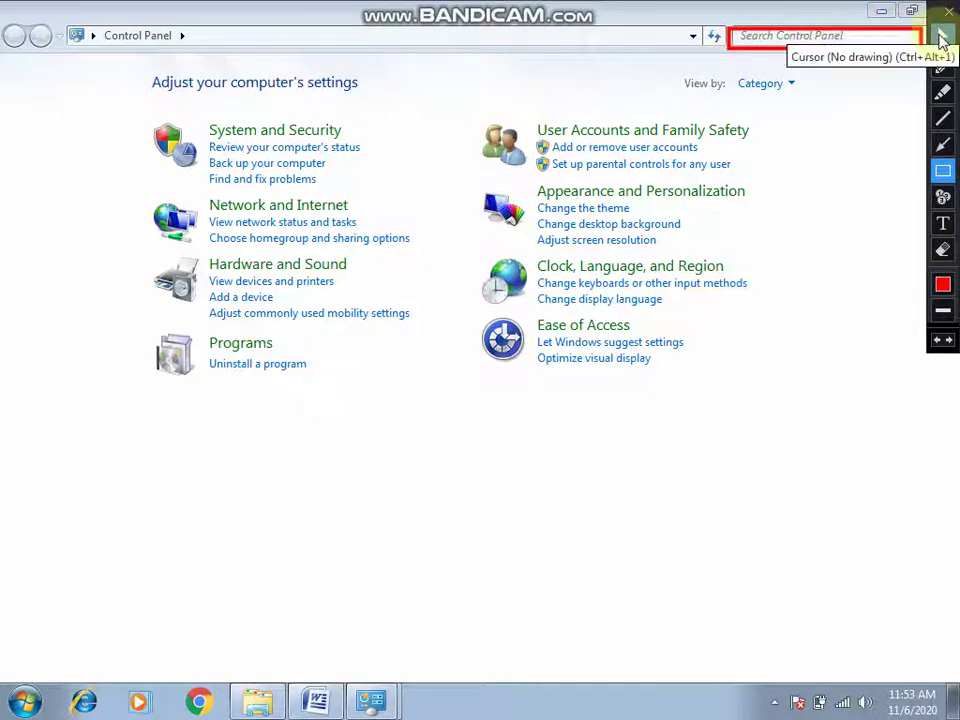
left_click(941, 36)
Search Control Panel for "account", review the matching settings, and return to the home page
left_click(878, 37)
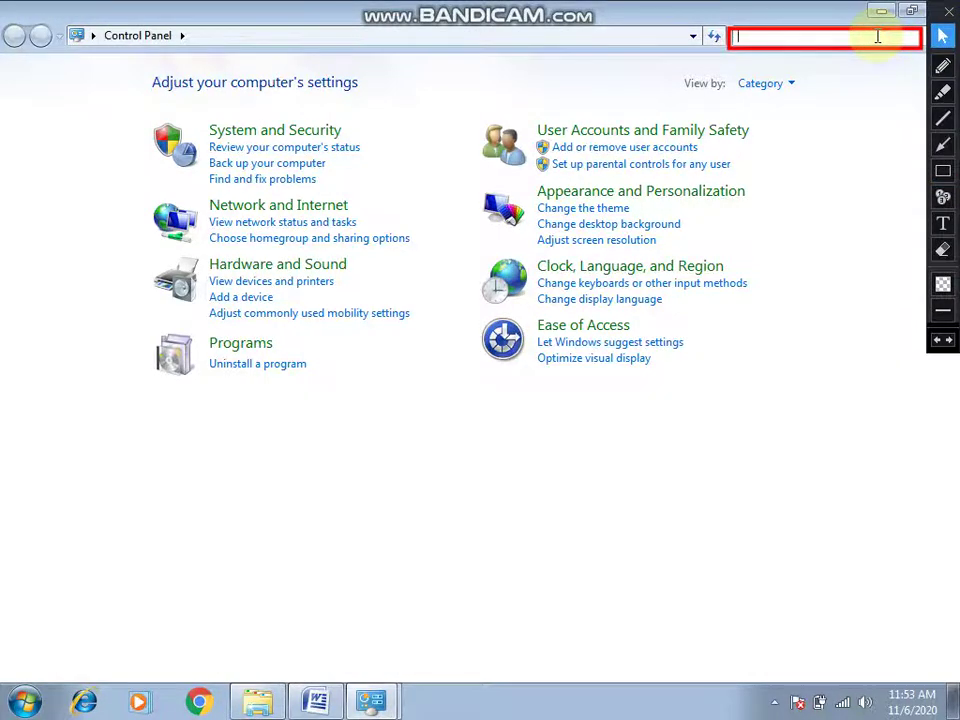
type("acc")
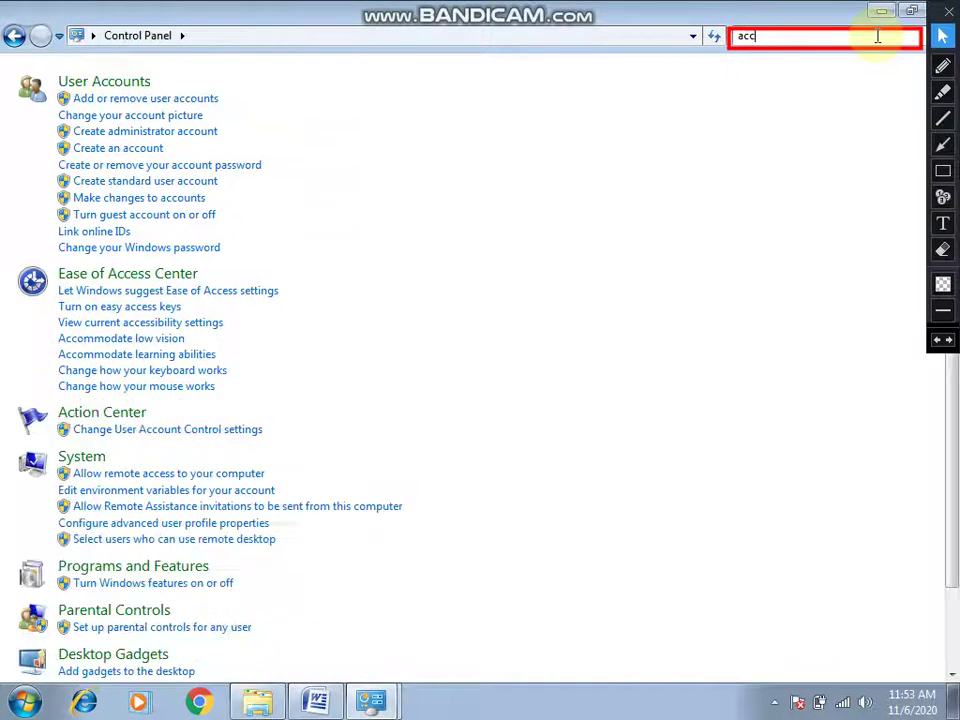
type("ount")
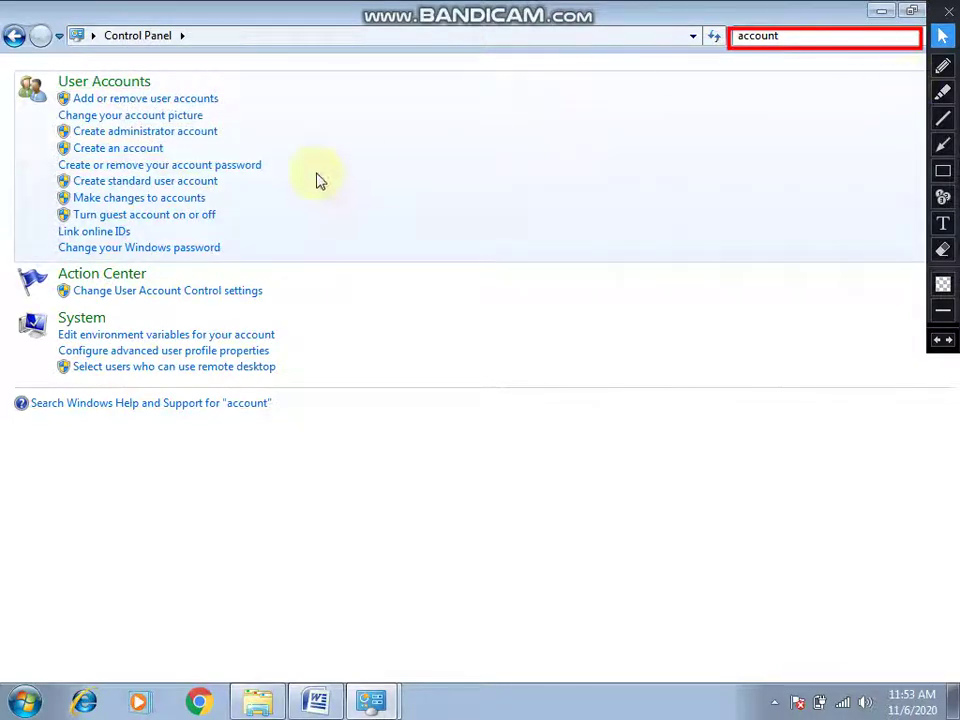
left_click(15, 37)
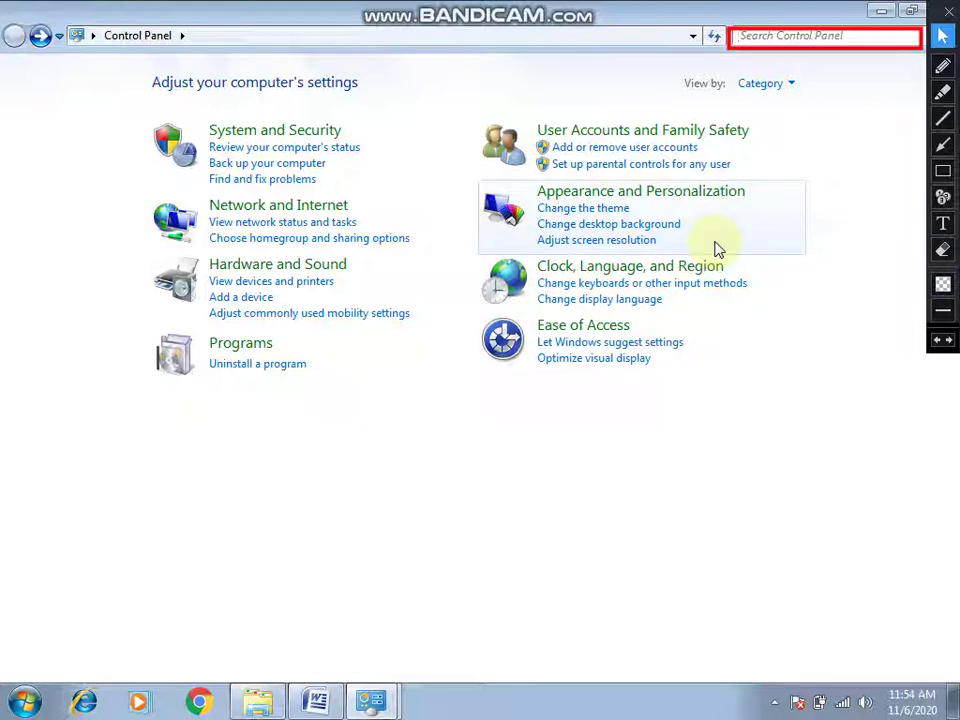
Switch to the Word document and select the seventh list item, "Date and time"
left_click(318, 700)
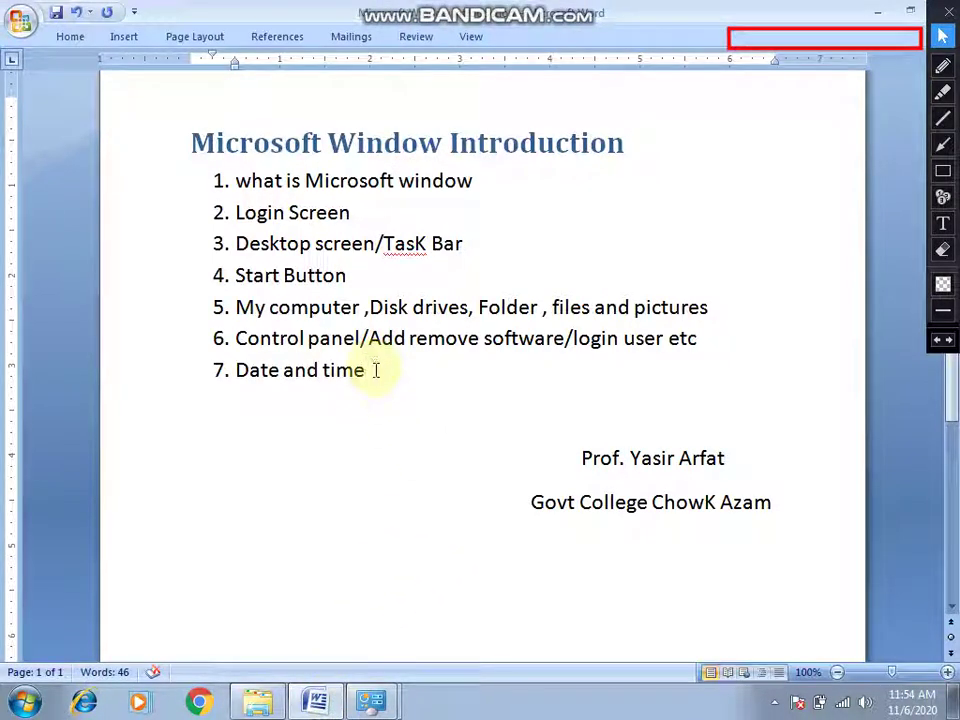
left_click_drag(375, 368, 242, 360)
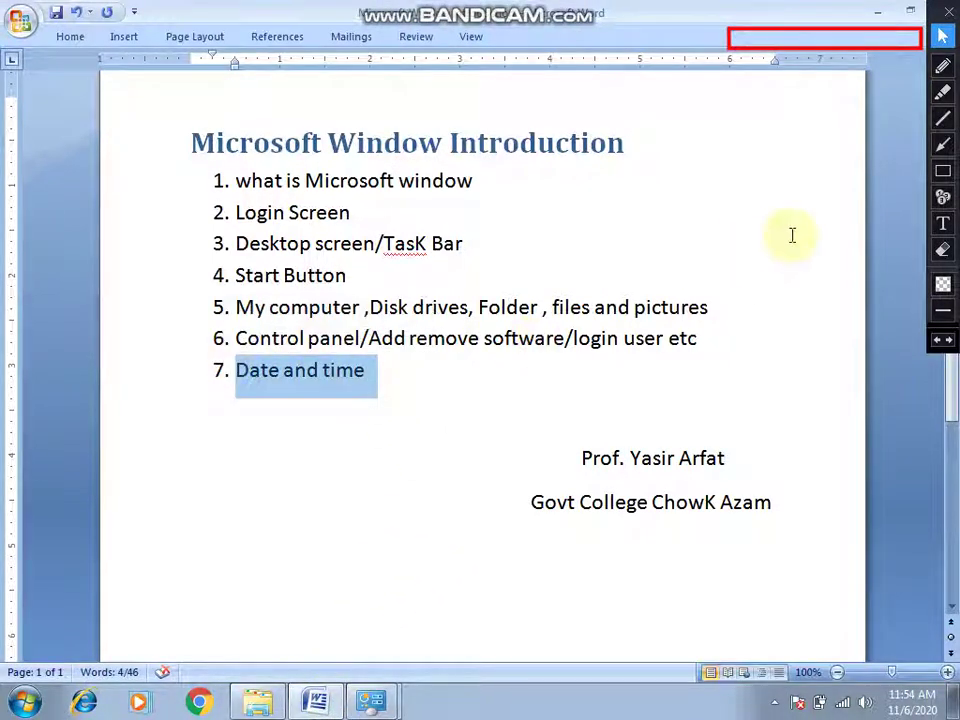